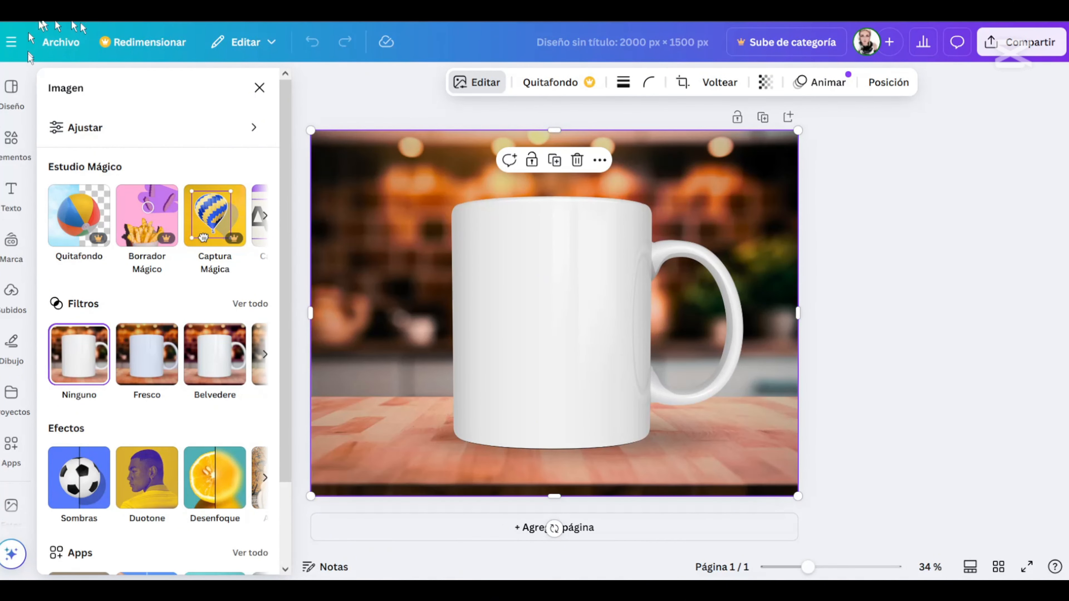
Upload the lettering image You.png from the computer's design folder.
click(76, 50)
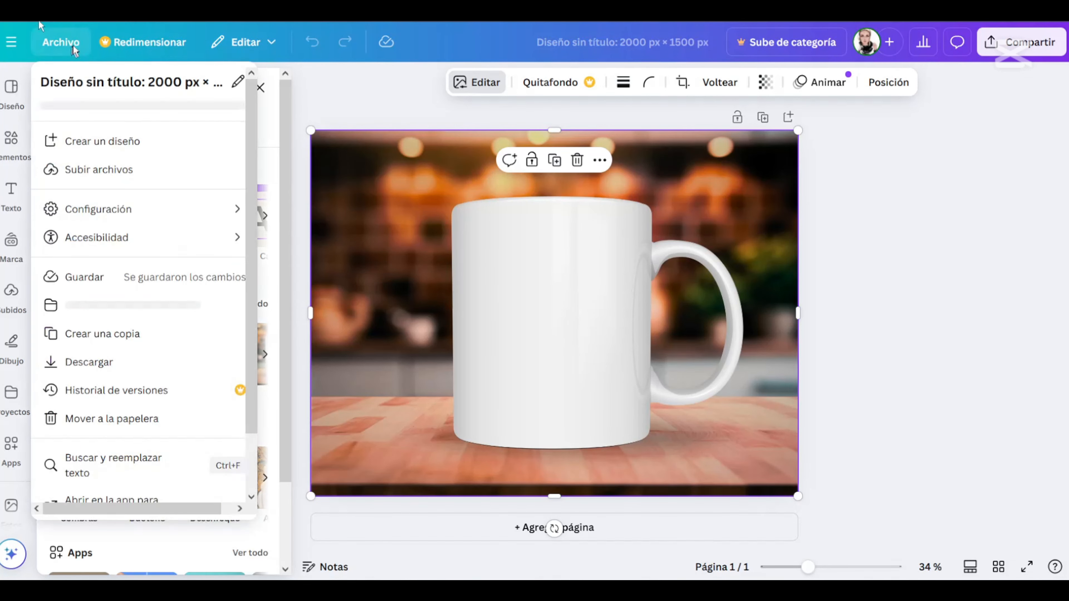
click(112, 173)
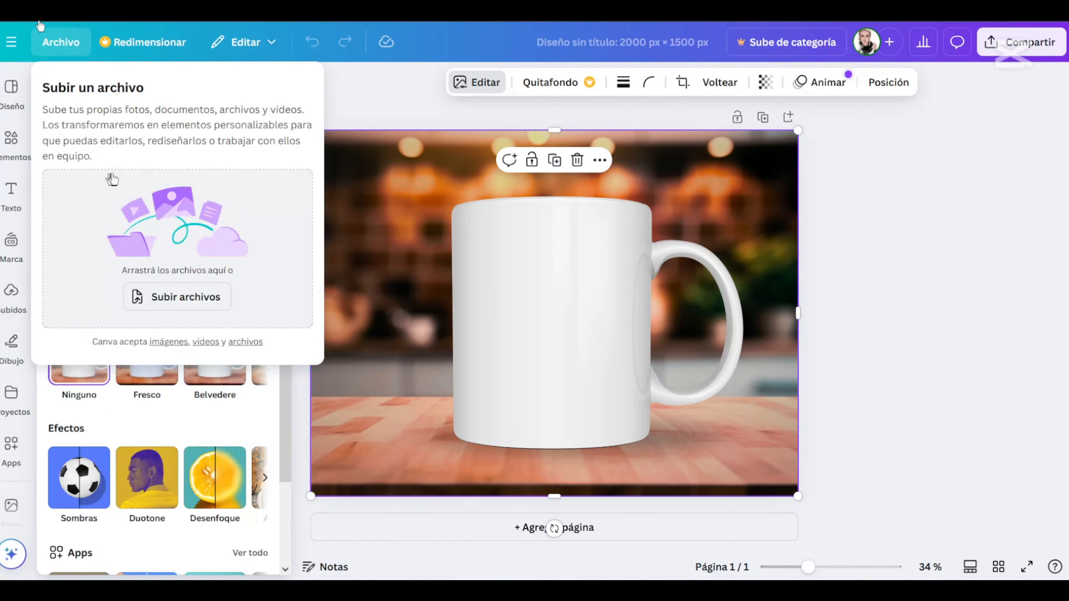
click(177, 303)
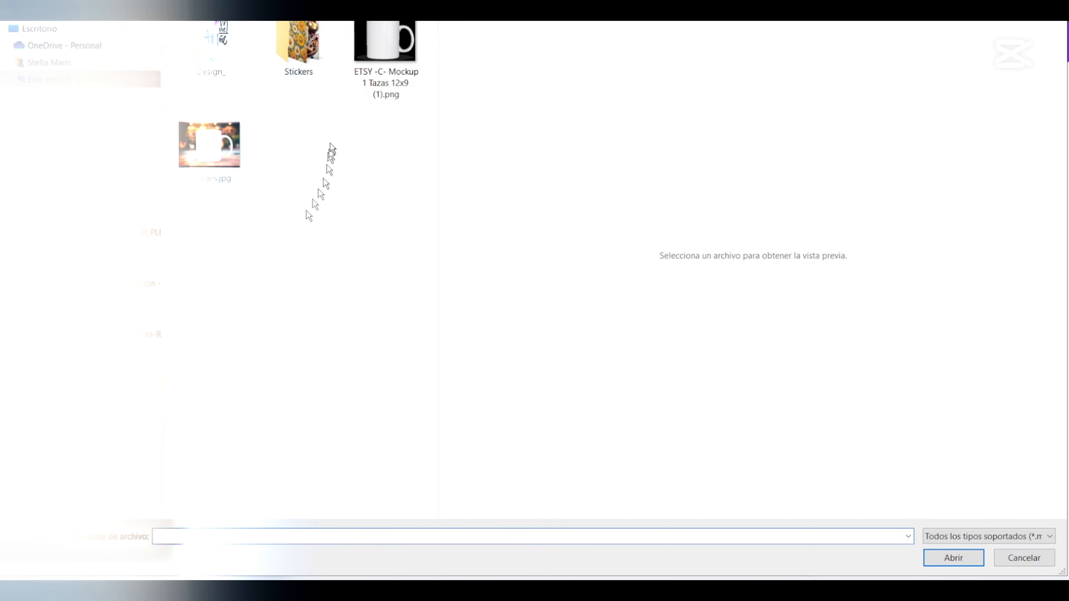
double_click(222, 49)
click(294, 38)
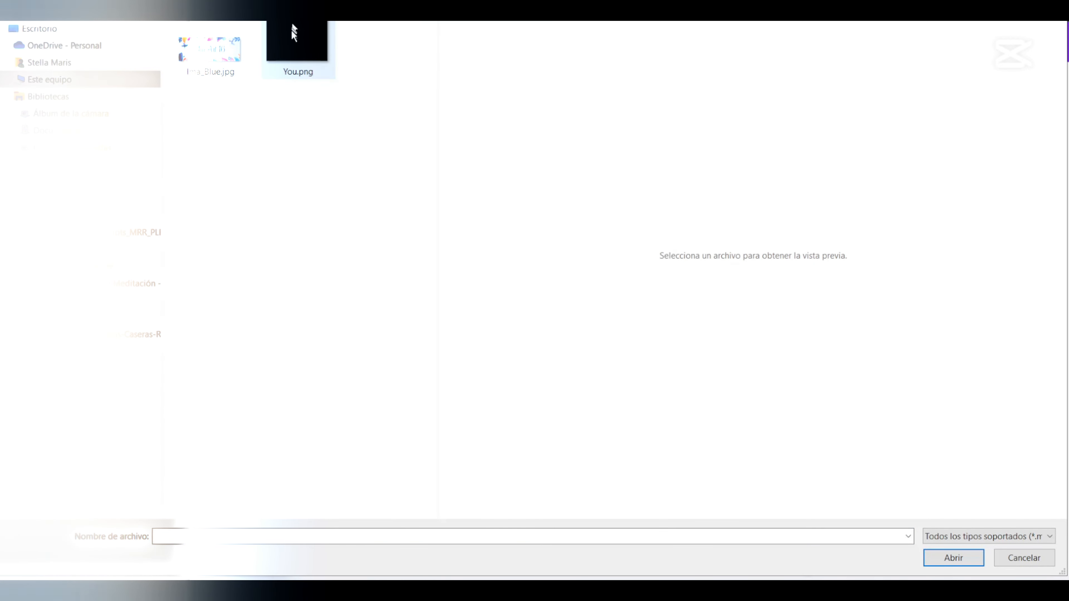
click(954, 558)
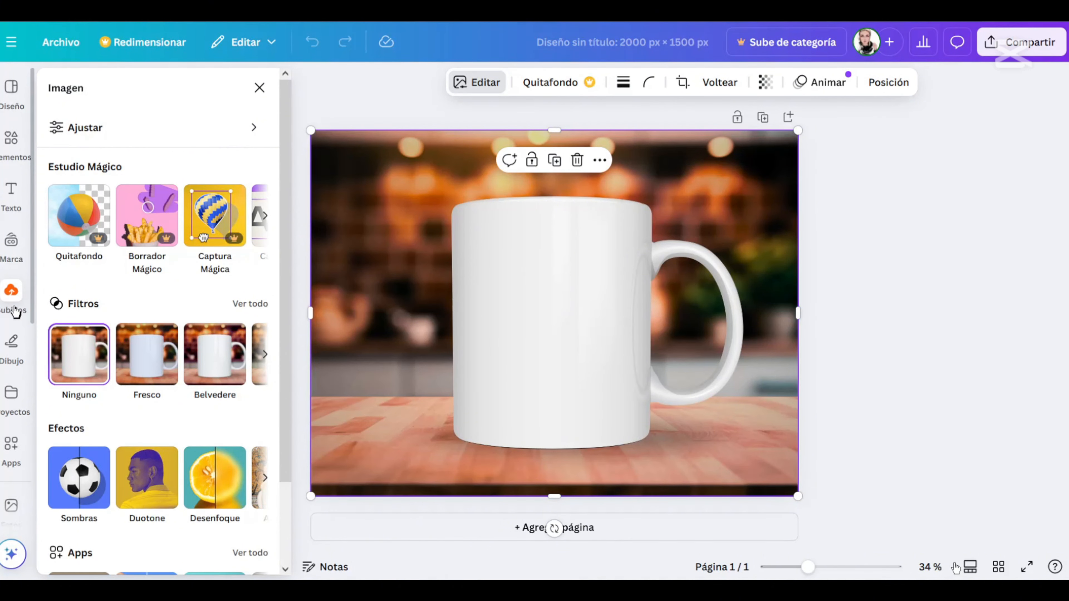
Place the uploaded "You are awesome" lettering on the mug photo and close the uploads list.
click(12, 295)
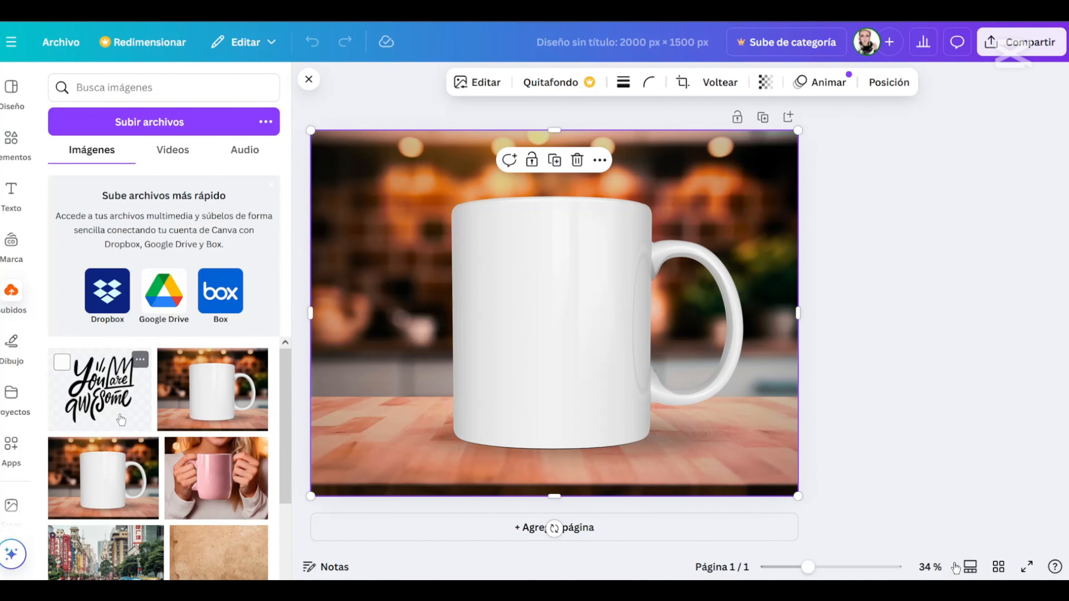
click(108, 397)
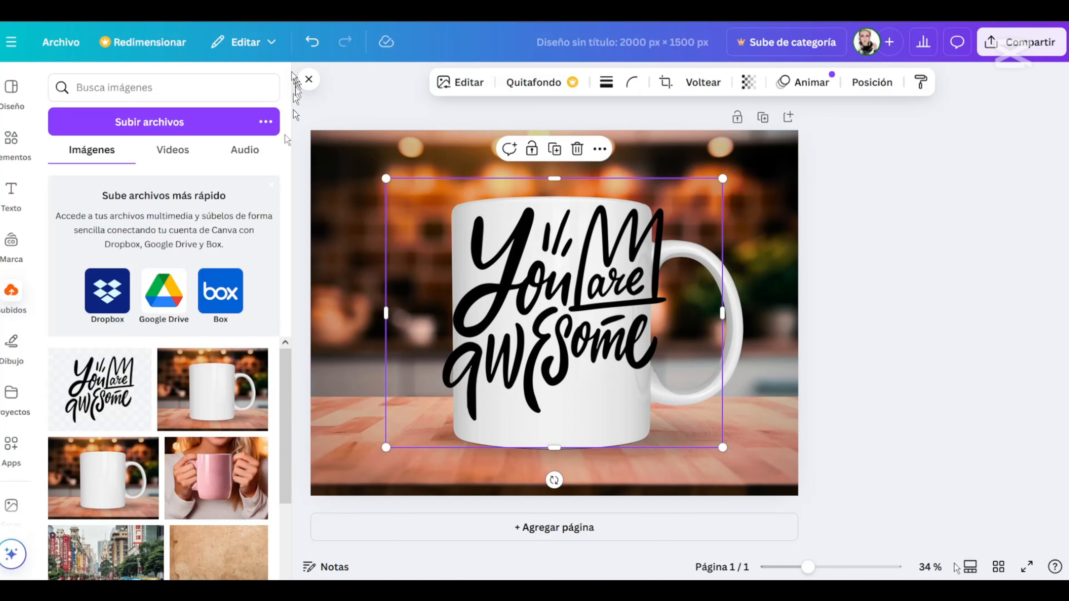
click(308, 80)
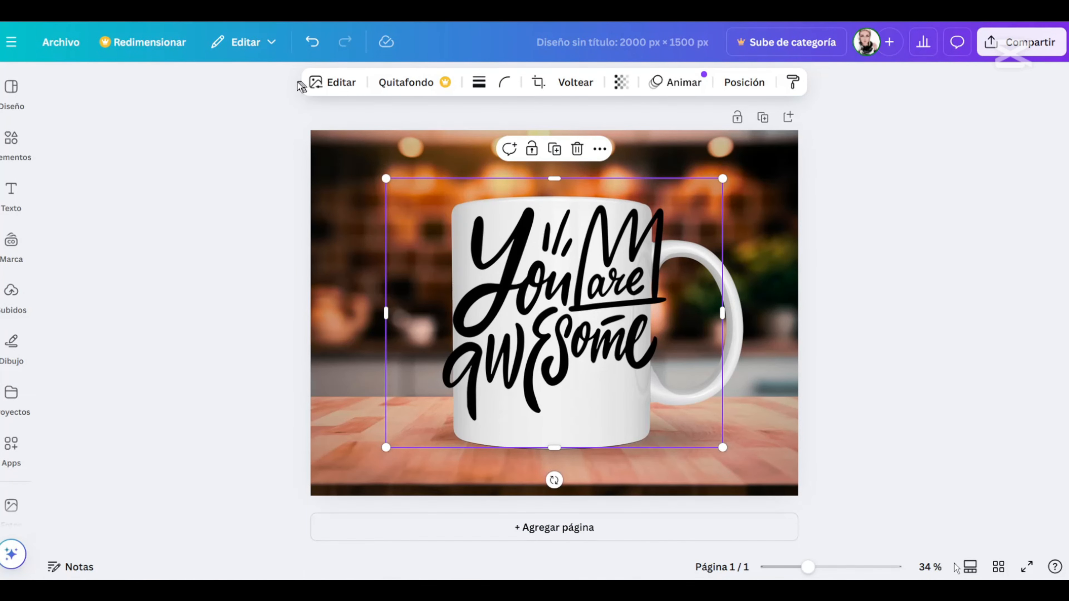
Scale down the "You are awesome" lettering and centre it on the front of the mug, clear of the handle.
drag(602, 341, 588, 353)
mouse_move(524, 406)
mouse_down()
mouse_move(573, 437)
mouse_move(533, 397)
mouse_up()
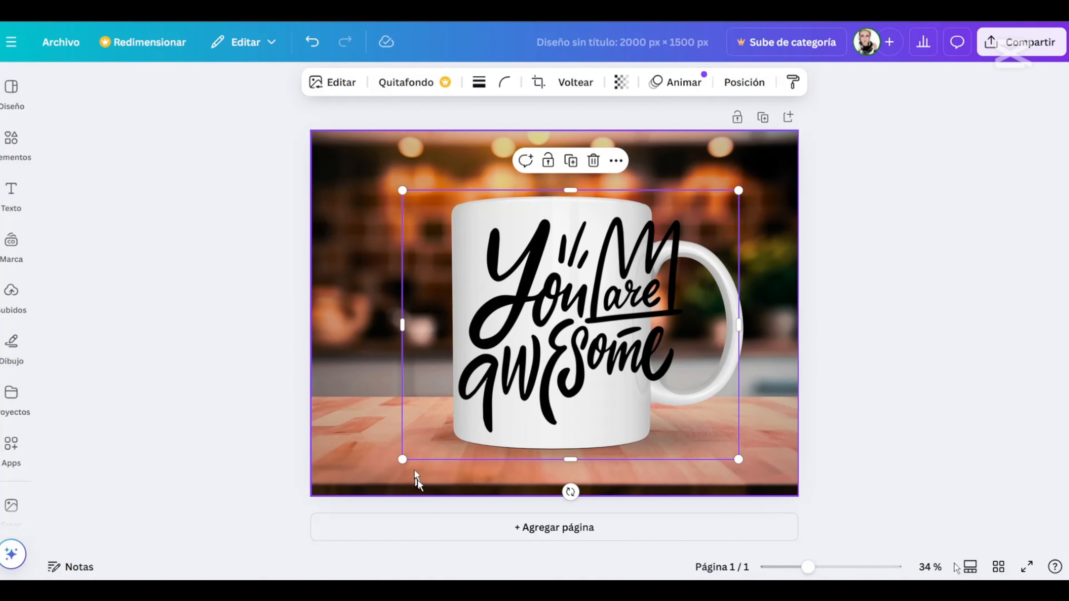
drag(403, 466, 431, 427)
drag(600, 348, 569, 365)
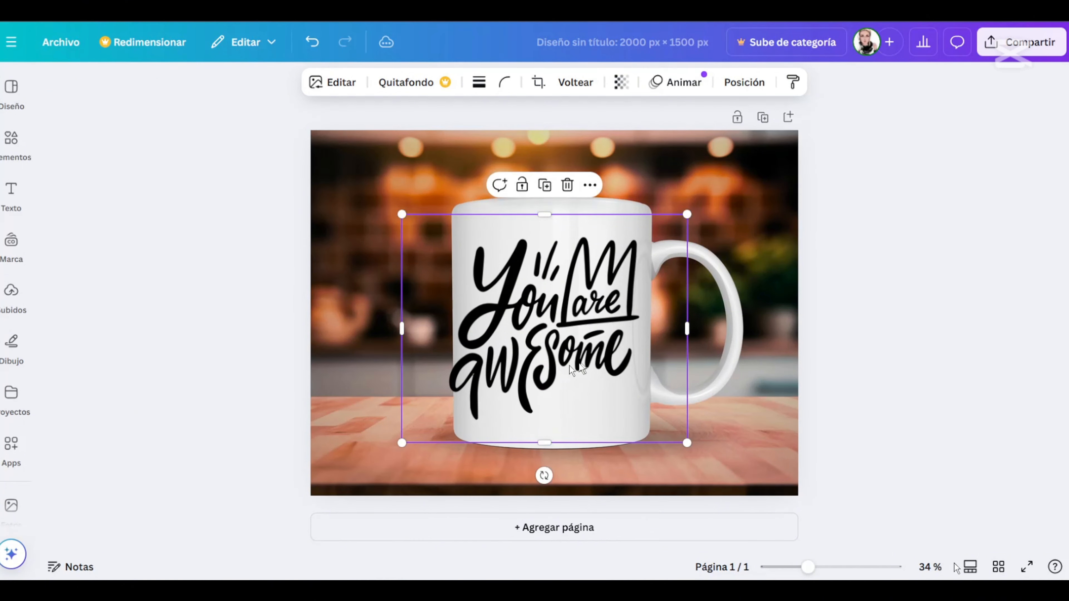
drag(403, 442, 436, 416)
drag(597, 342, 576, 355)
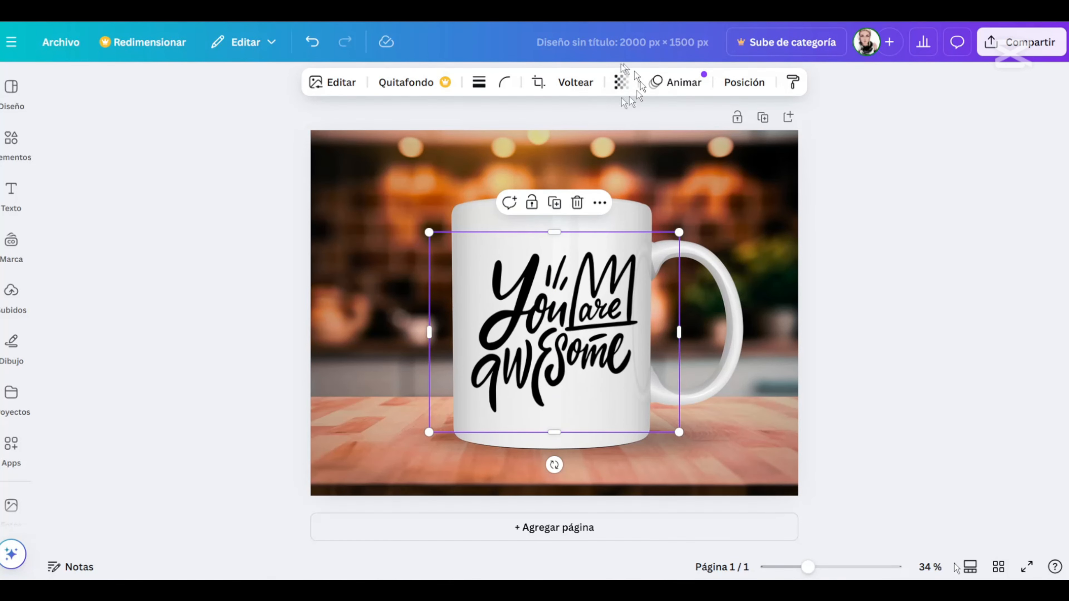
Set the transparency of the "You are awesome" lettering to 85 and deselect everything.
click(621, 83)
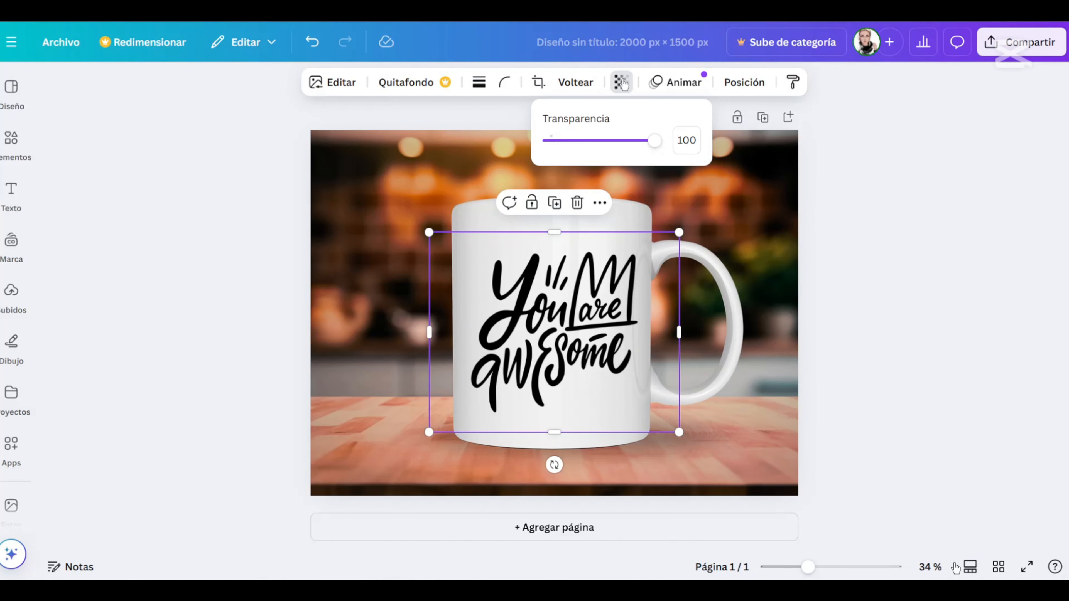
mouse_move(655, 152)
mouse_down()
mouse_move(547, 147)
mouse_move(648, 149)
mouse_move(625, 144)
mouse_move(639, 147)
mouse_up()
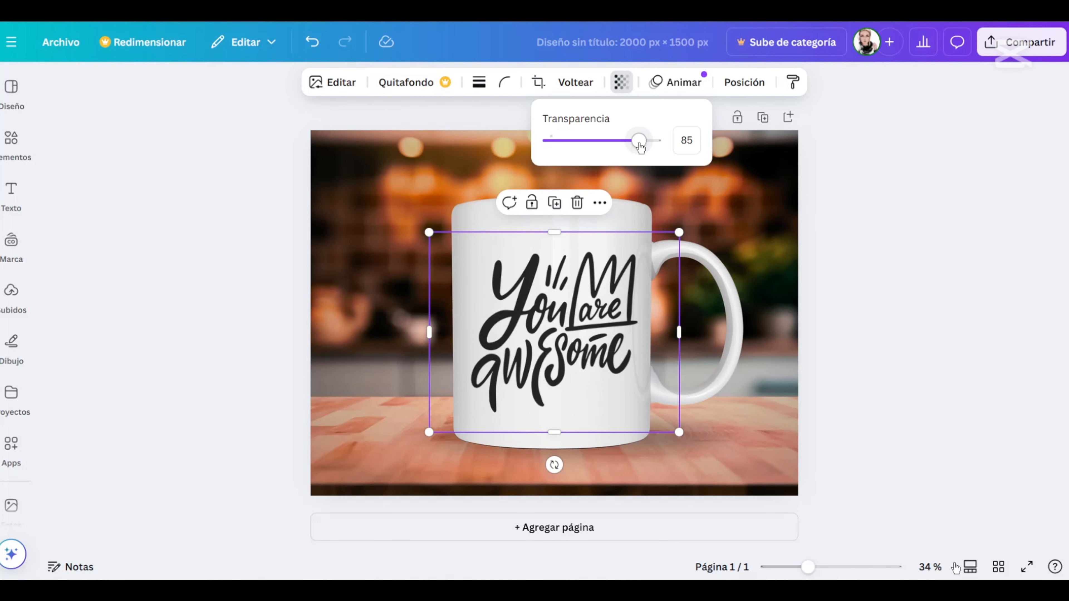
click(730, 232)
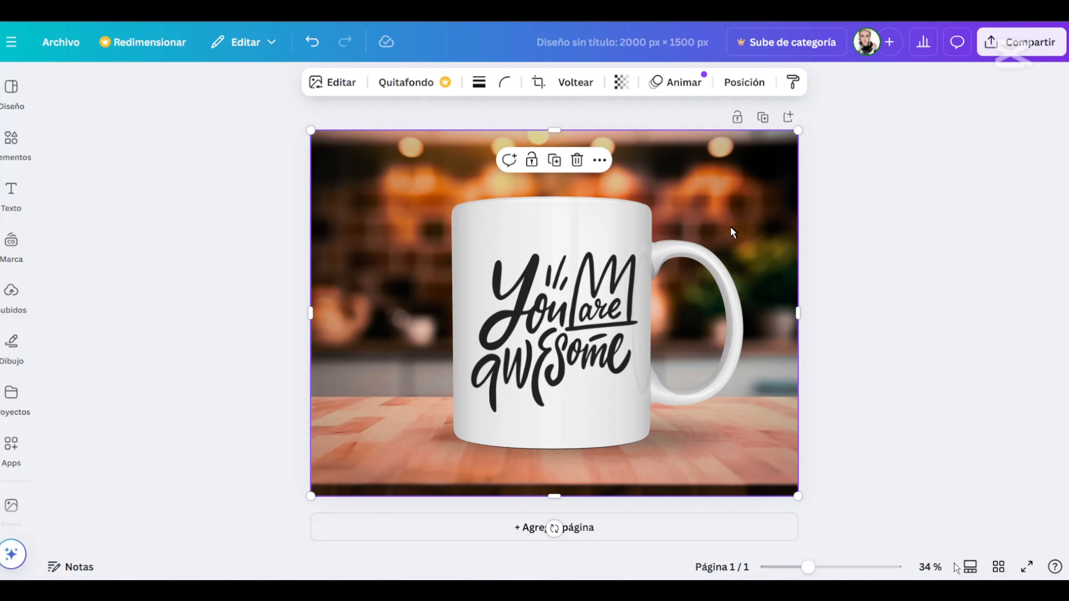
click(840, 239)
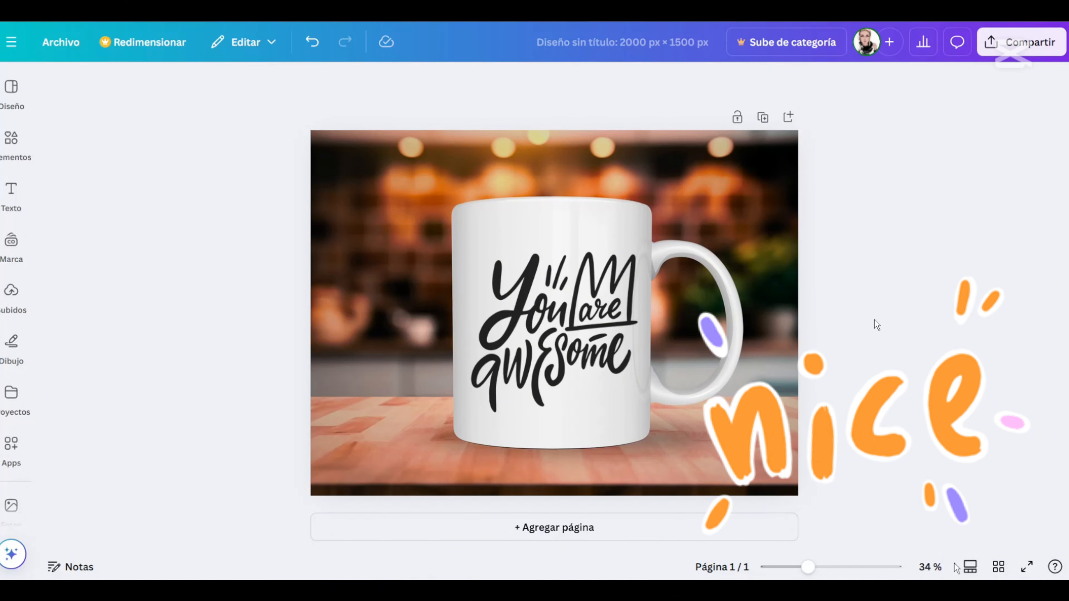
Duplicate the page and delete the lettering from the mug on page 2.
click(771, 116)
click(609, 289)
double_click(580, 326)
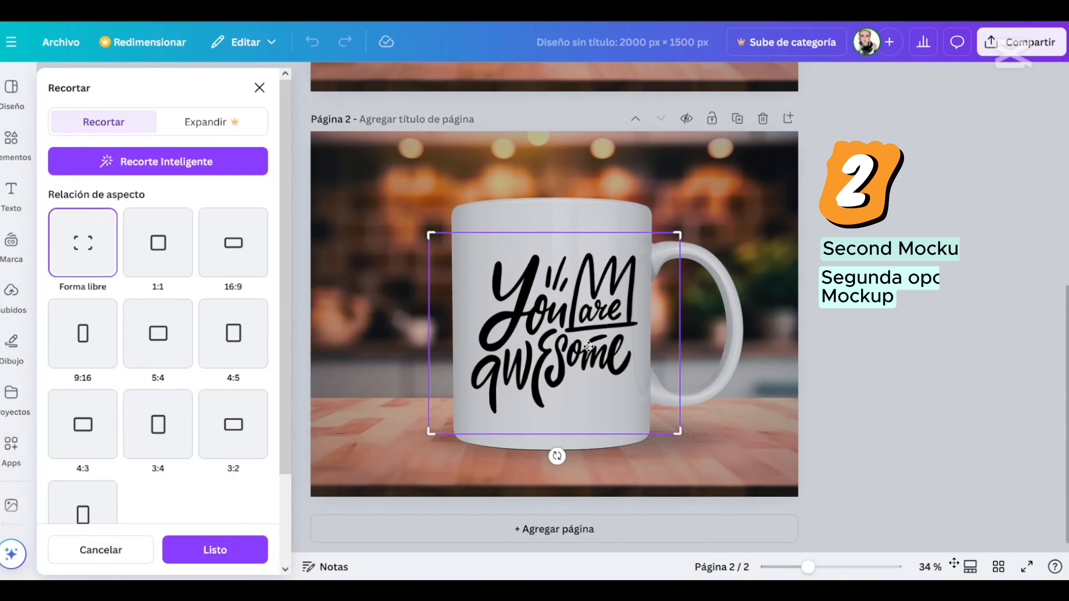
key(Delete)
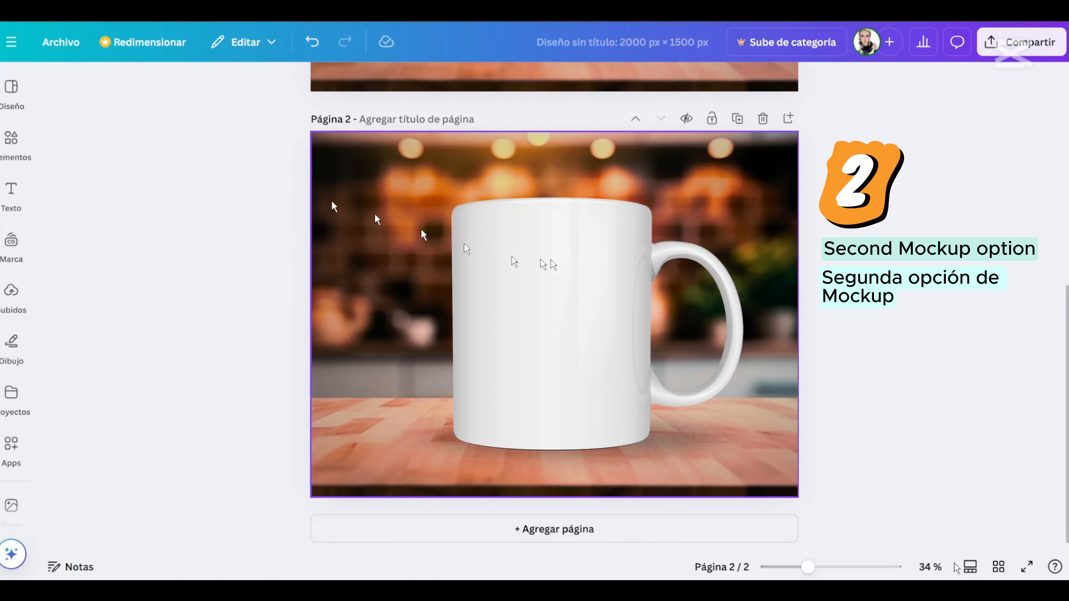
Search the elements for "flowers" and show all the graphic results.
click(10, 138)
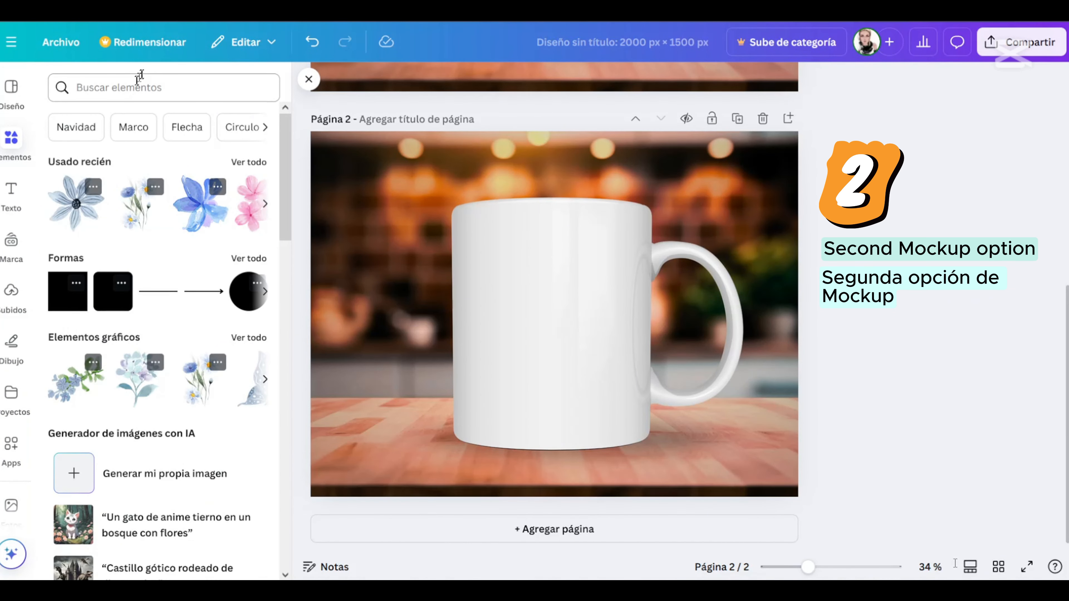
click(143, 87)
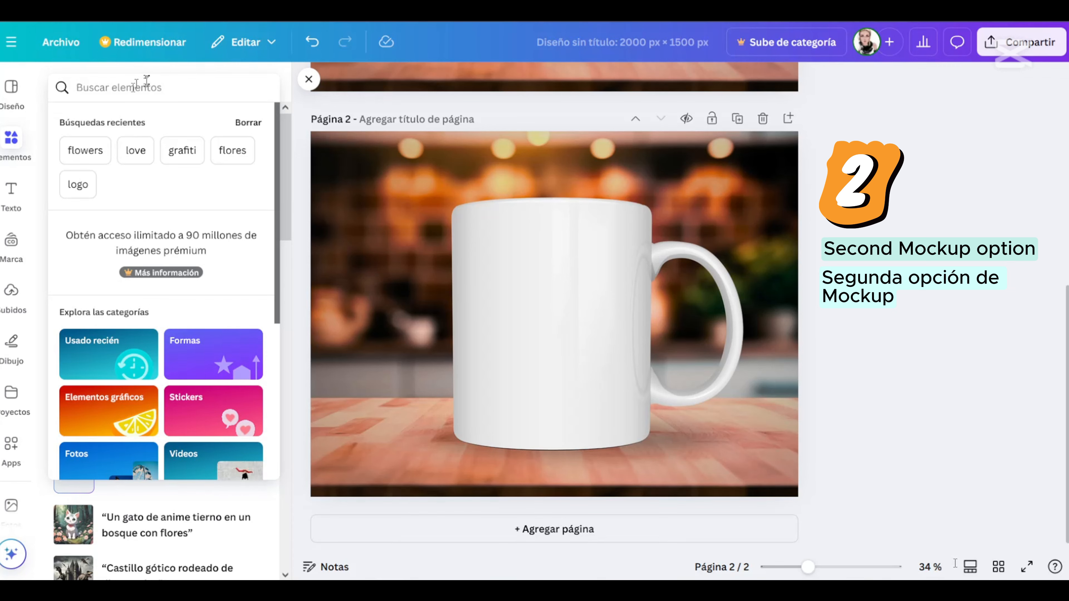
text(flower)
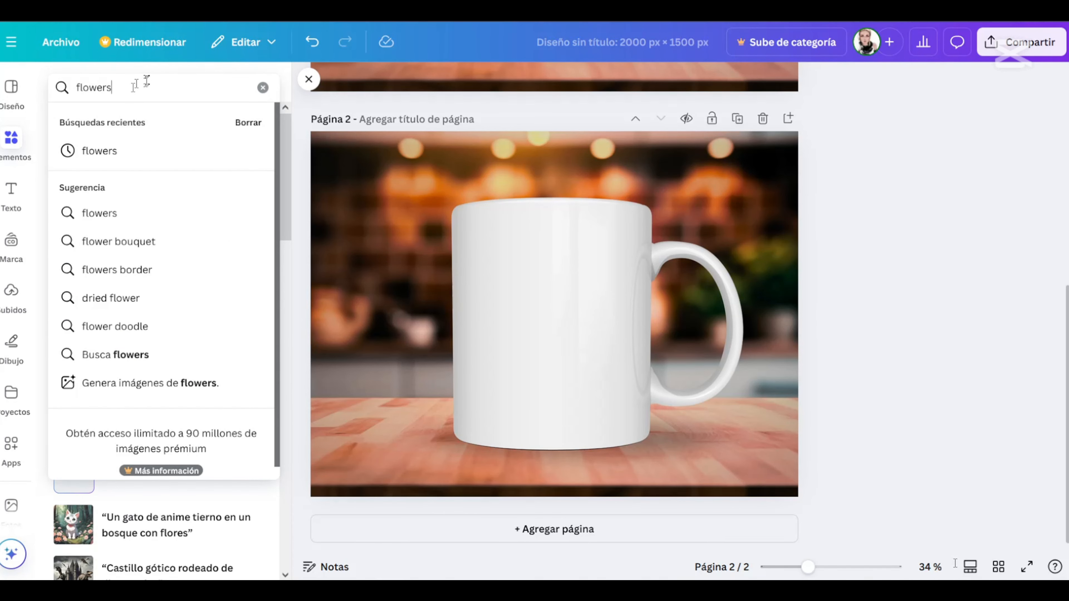
text(s)
key(Return)
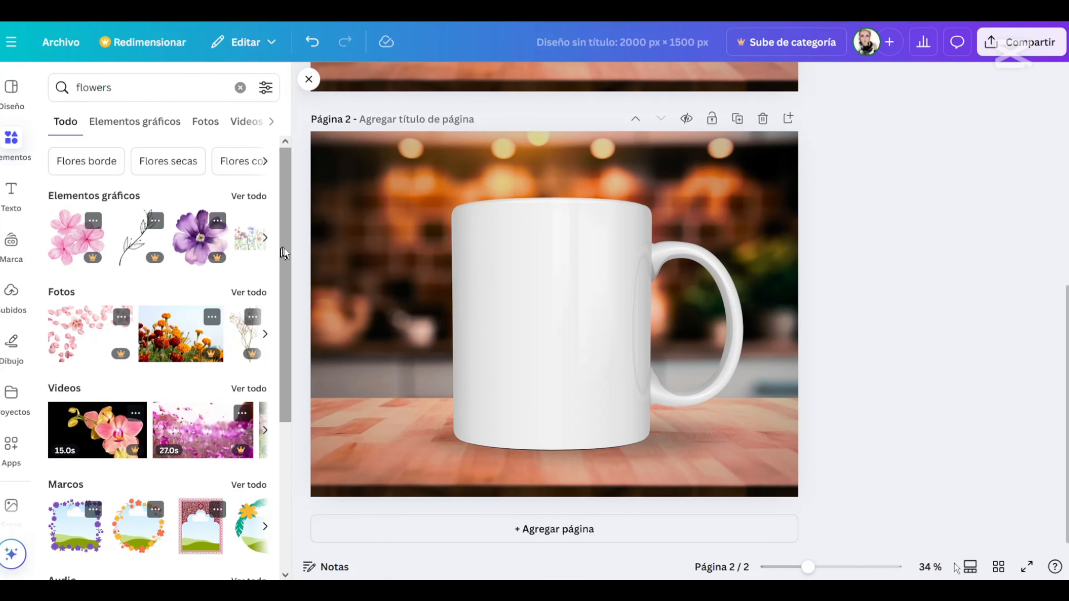
click(252, 196)
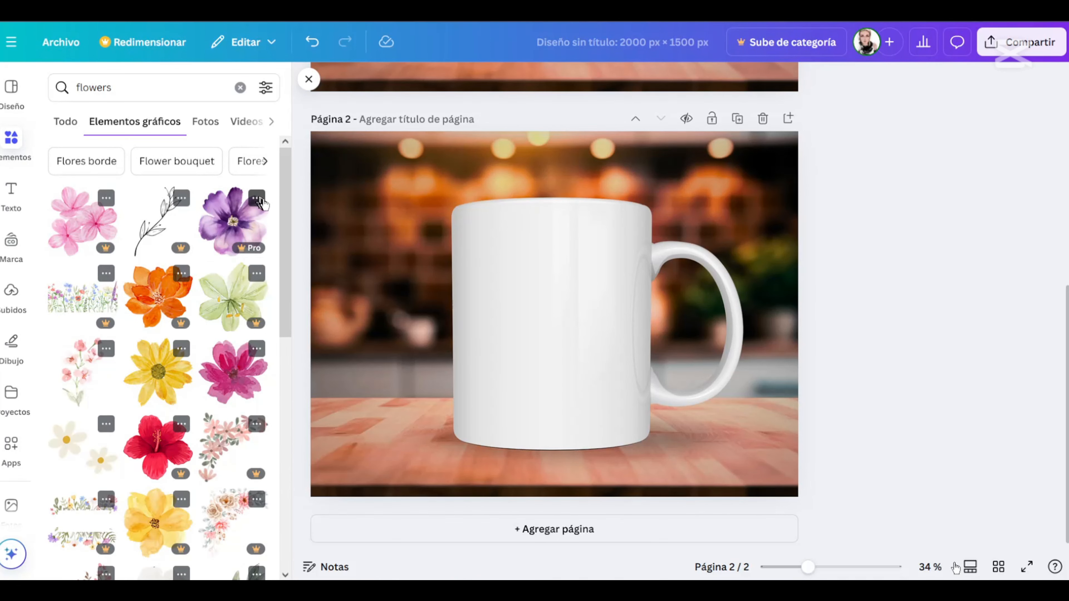
Add the free blue watercolor flower to page 2, shrink it and place it on the upper right of the mug's front.
scroll(191, 421, down, 9)
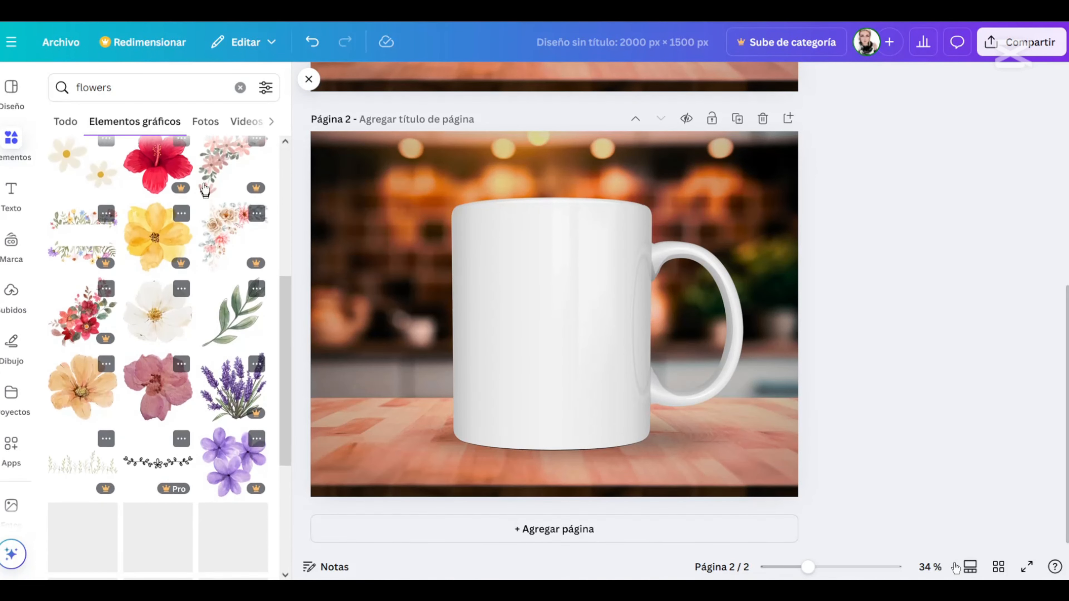
scroll(189, 287, down, 3)
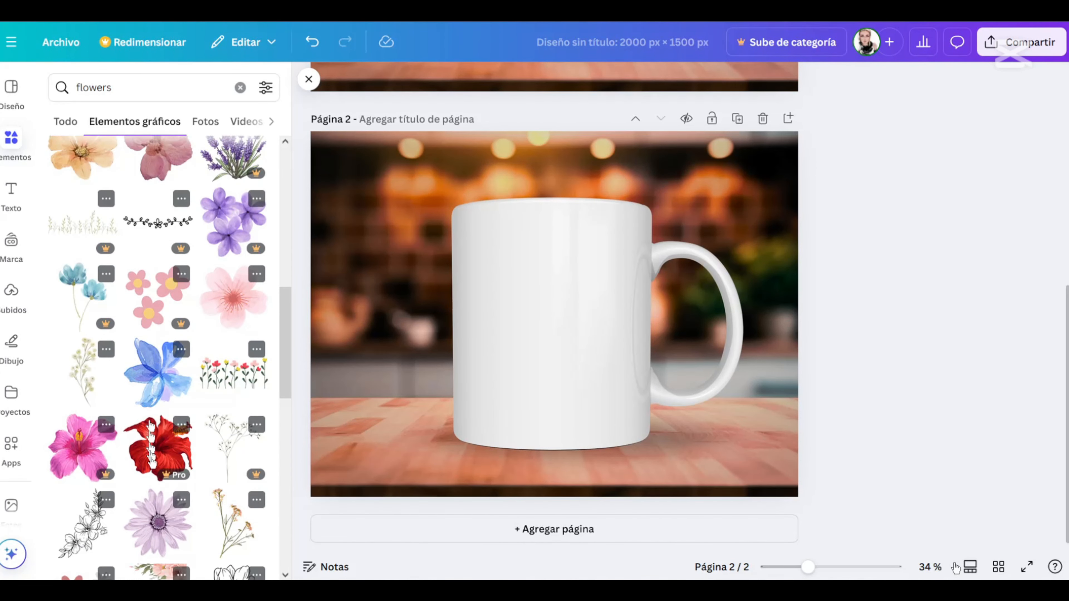
click(156, 379)
drag(695, 457, 522, 281)
drag(461, 242, 573, 294)
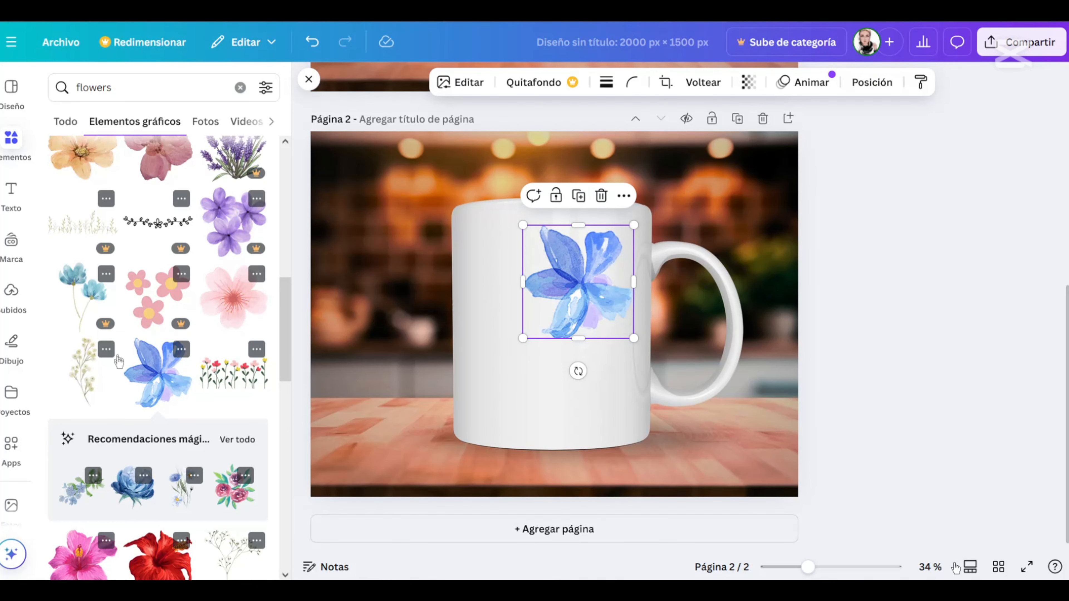
Add the recommended blue flower branch with green leaves, shrink it and place it on the mug below the blue flower.
scroll(158, 394, down, 6)
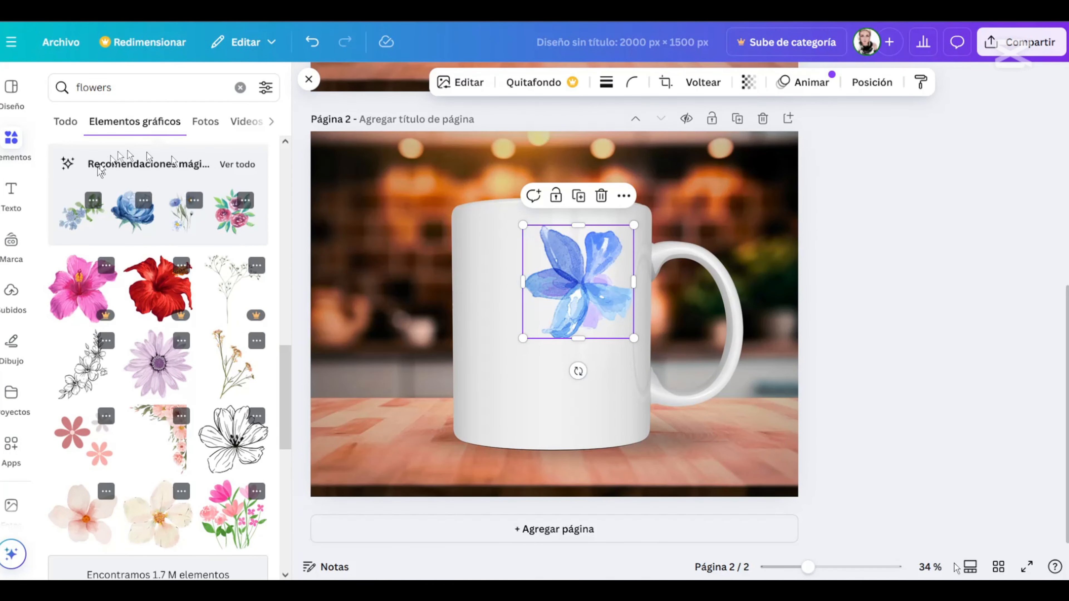
click(82, 216)
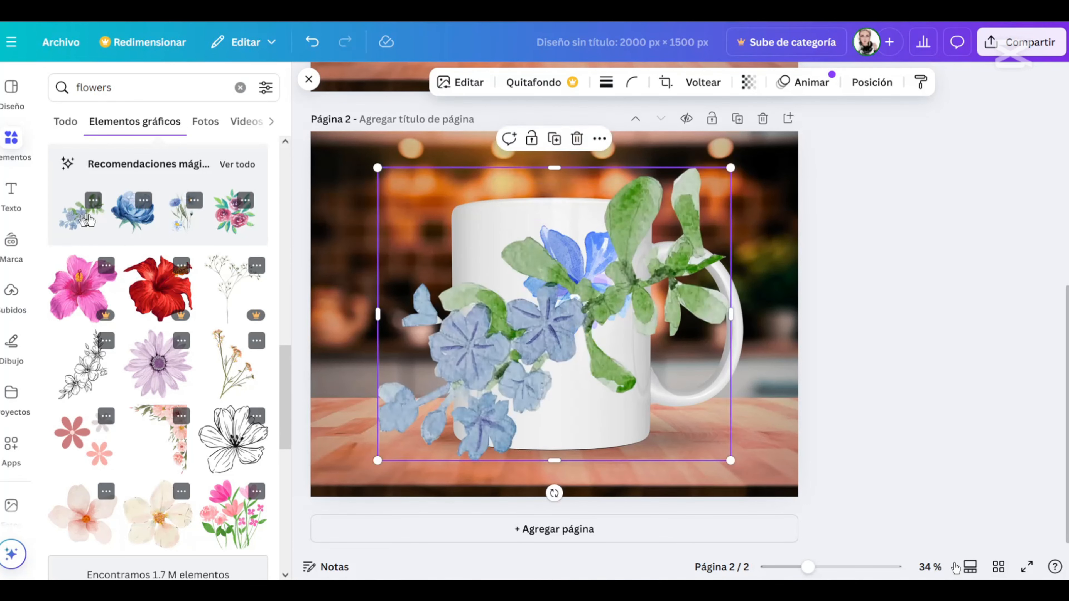
drag(731, 461, 528, 280)
drag(437, 241, 535, 376)
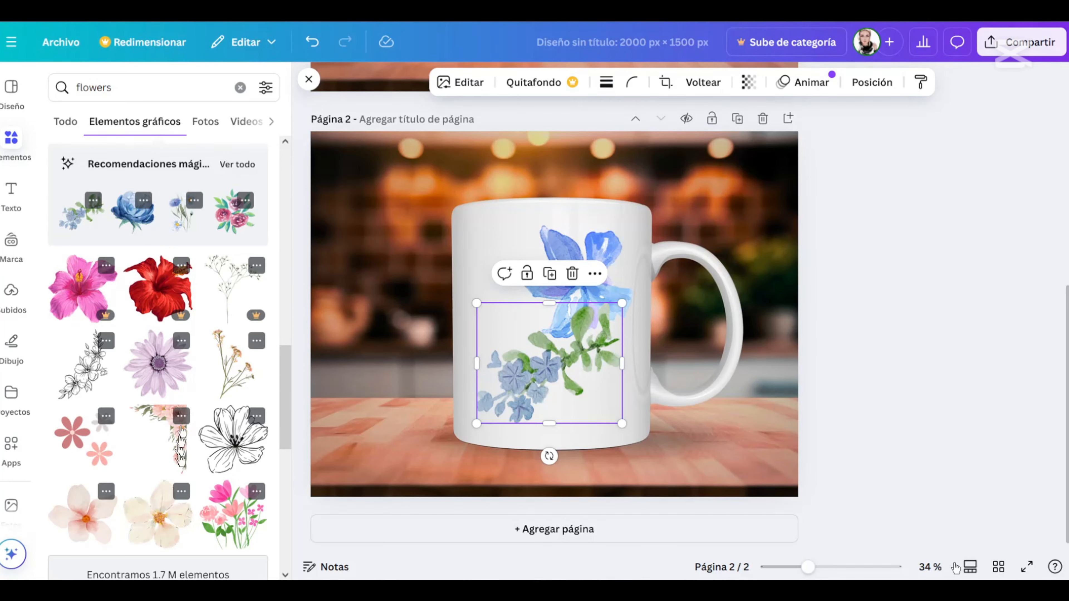
Add the lilac daisy, reduce it slightly and place it on the mug, overlapping the blue flower's left side.
scroll(181, 438, down, 4)
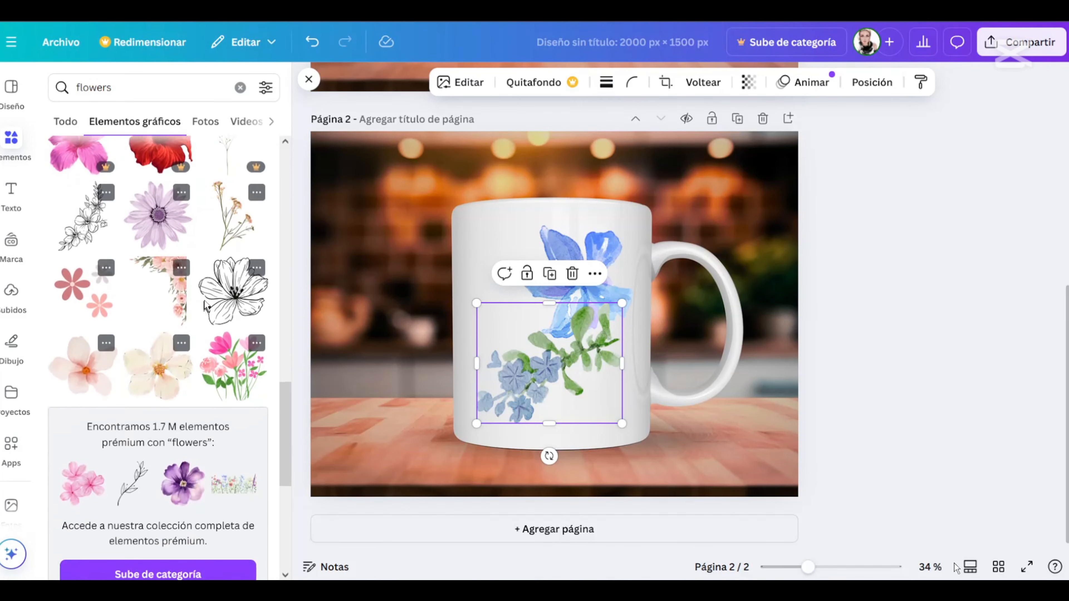
click(163, 217)
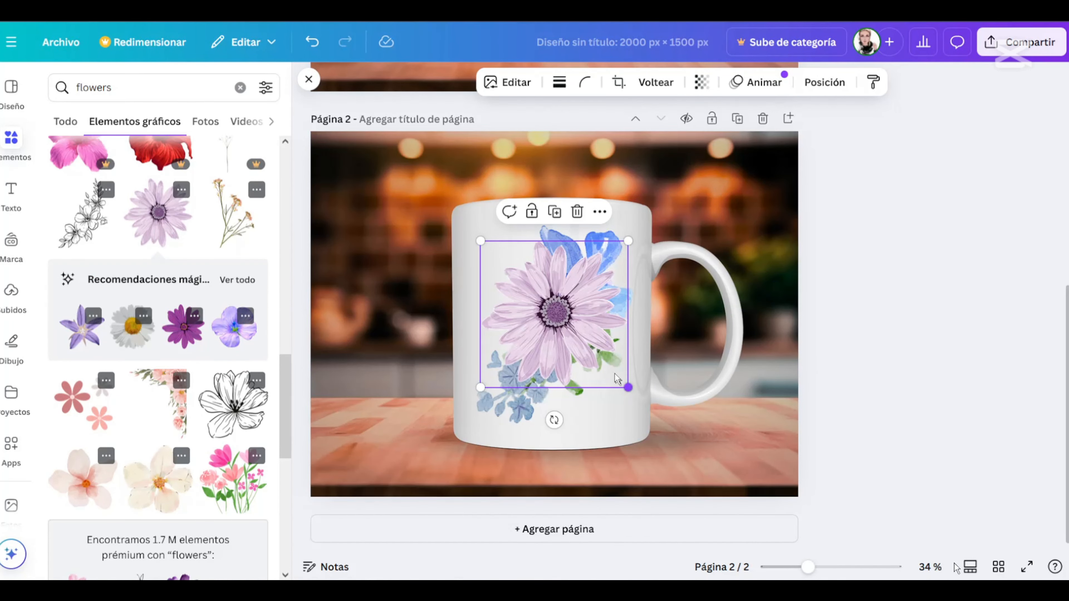
drag(627, 386, 603, 364)
mouse_move(557, 310)
mouse_down()
mouse_move(586, 390)
mouse_move(587, 370)
mouse_move(541, 352)
mouse_move(552, 321)
mouse_up()
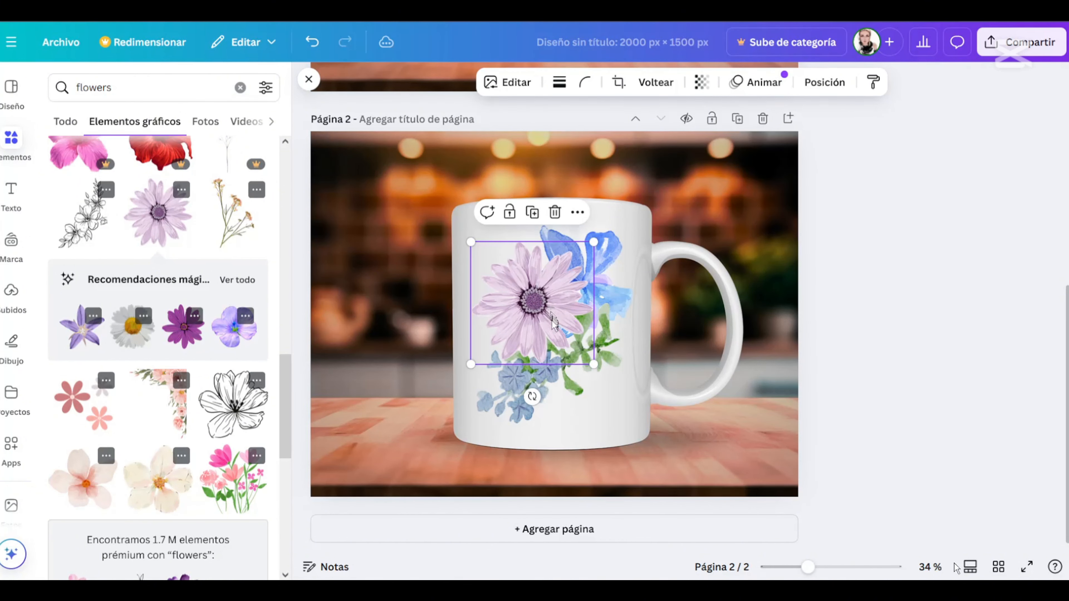
Try the blue flower branch rotated below the daisy, and delete it from the mug.
click(521, 408)
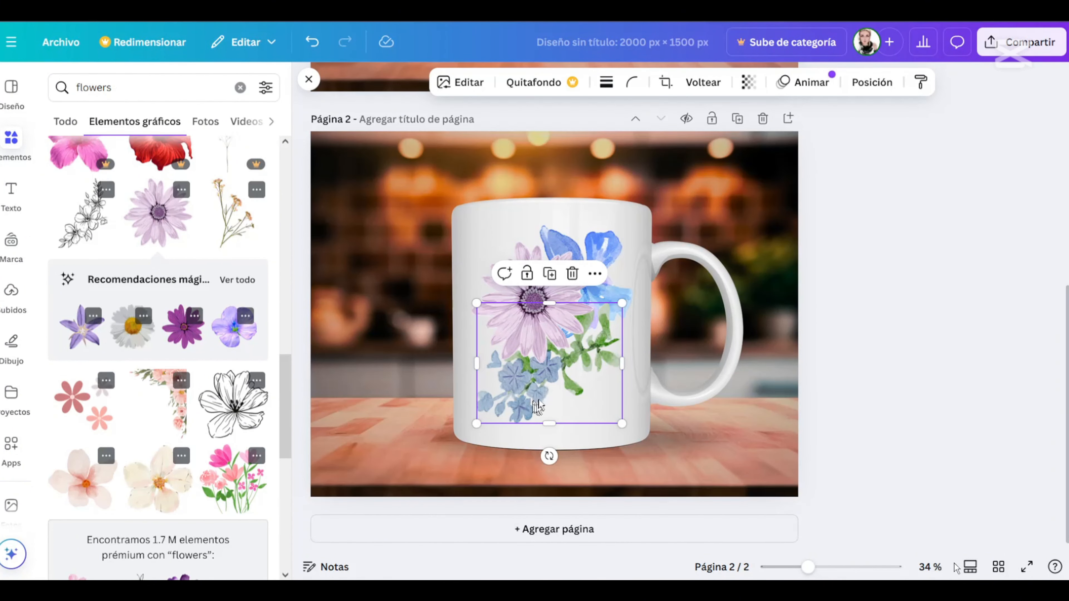
drag(550, 453, 463, 398)
drag(577, 393, 547, 396)
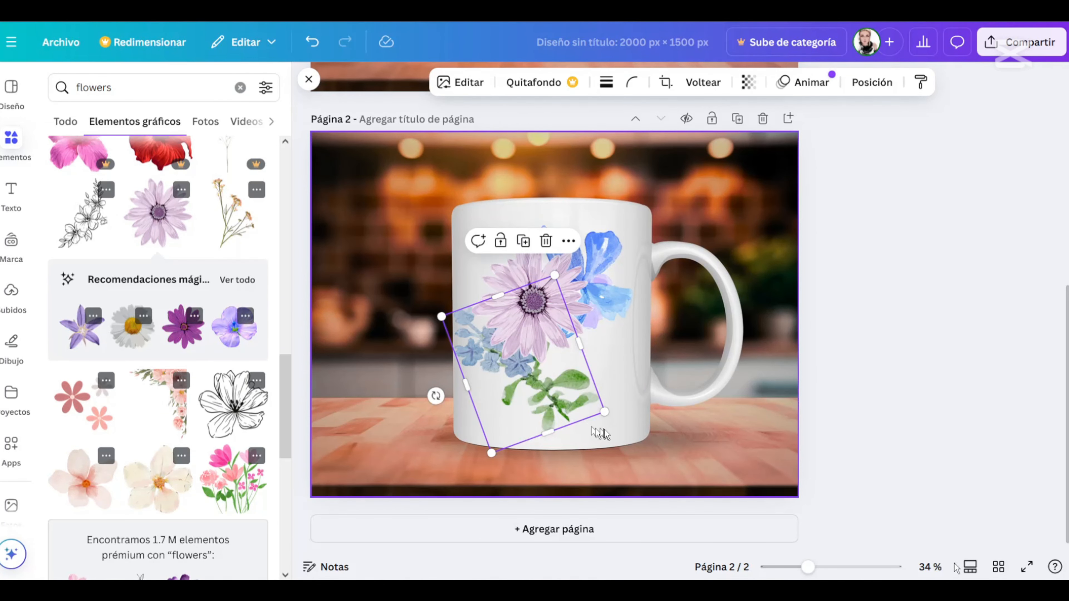
click(546, 243)
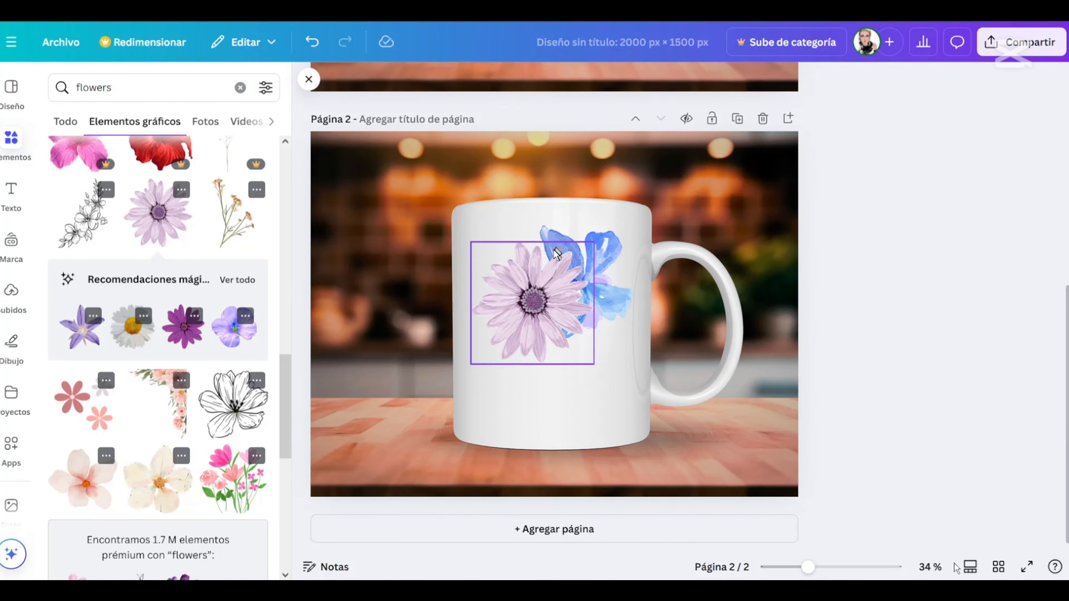
Add the recommended violet-blue flower, shrink it and place it below the blue flower, at the daisy's lower right.
click(229, 330)
drag(707, 459, 503, 272)
drag(477, 224, 606, 365)
drag(649, 418, 602, 374)
drag(577, 324, 606, 344)
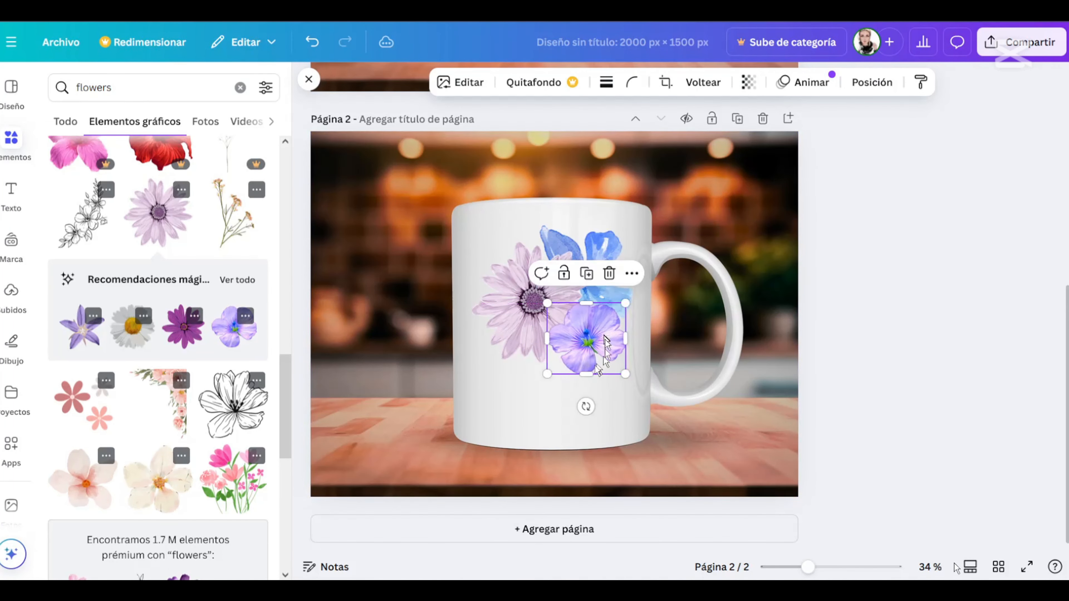
Rotate the violet-blue flower nearly a quarter turn clockwise, enlarge it, and reposition it and the lilac daisy so they overlap.
drag(585, 406, 519, 353)
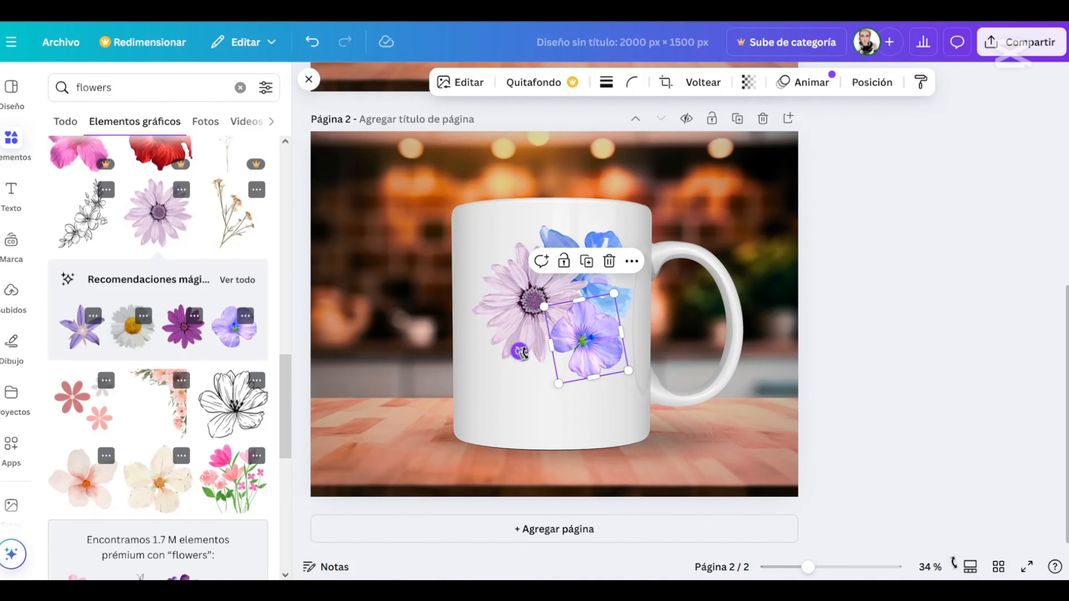
mouse_move(545, 306)
mouse_down()
mouse_move(524, 291)
mouse_move(540, 304)
mouse_up()
drag(597, 352, 602, 376)
drag(548, 328, 526, 313)
drag(571, 381, 566, 379)
drag(500, 282, 516, 302)
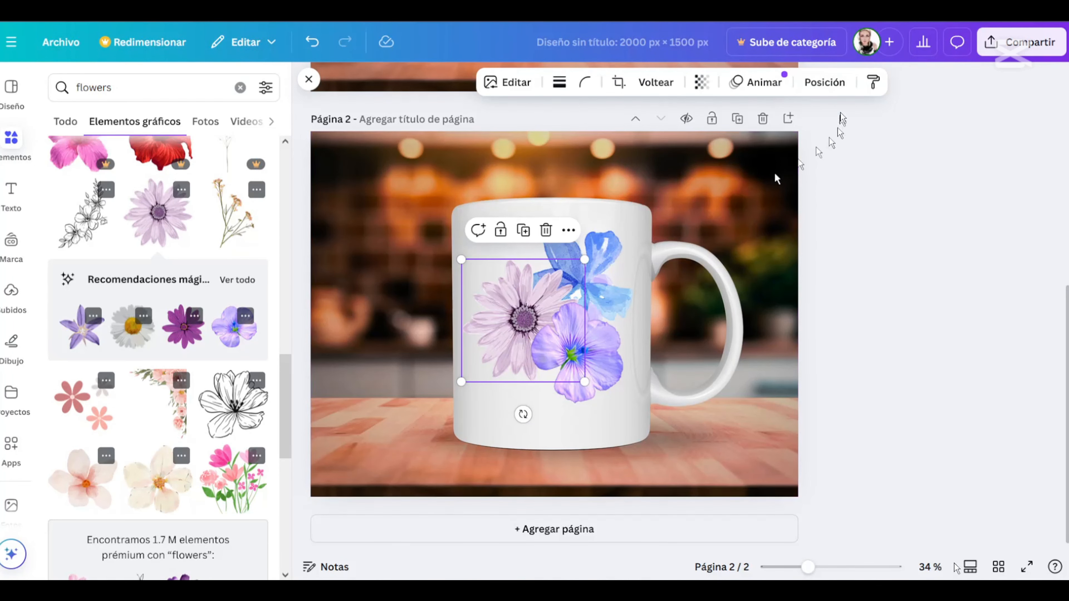
Move the lilac daisy's layer above the violet-blue flower, and reduce and raise the daisy beside the blue flower.
click(832, 82)
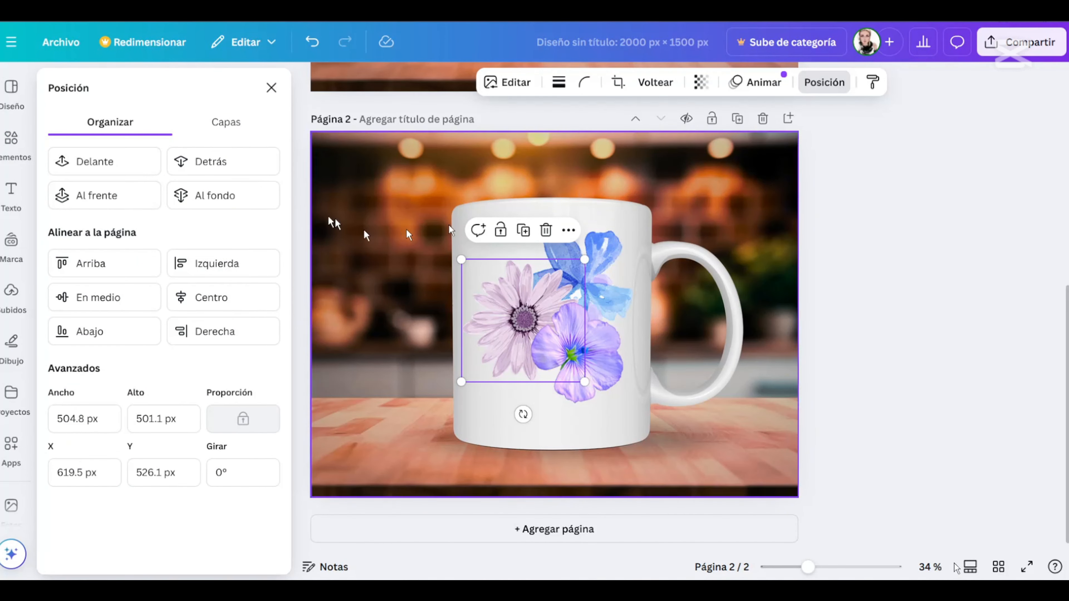
click(229, 129)
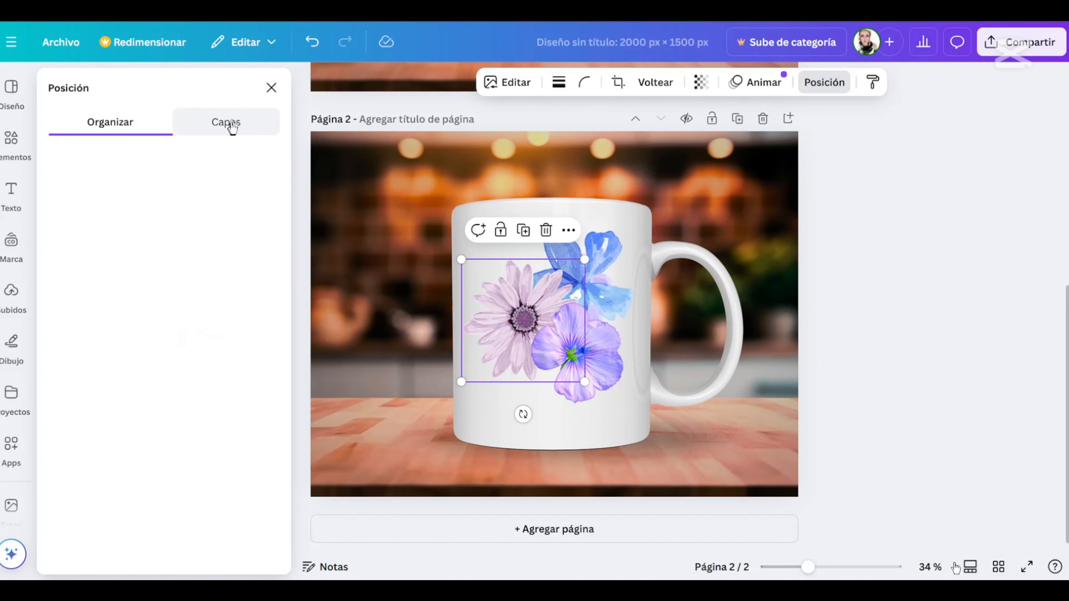
click(221, 210)
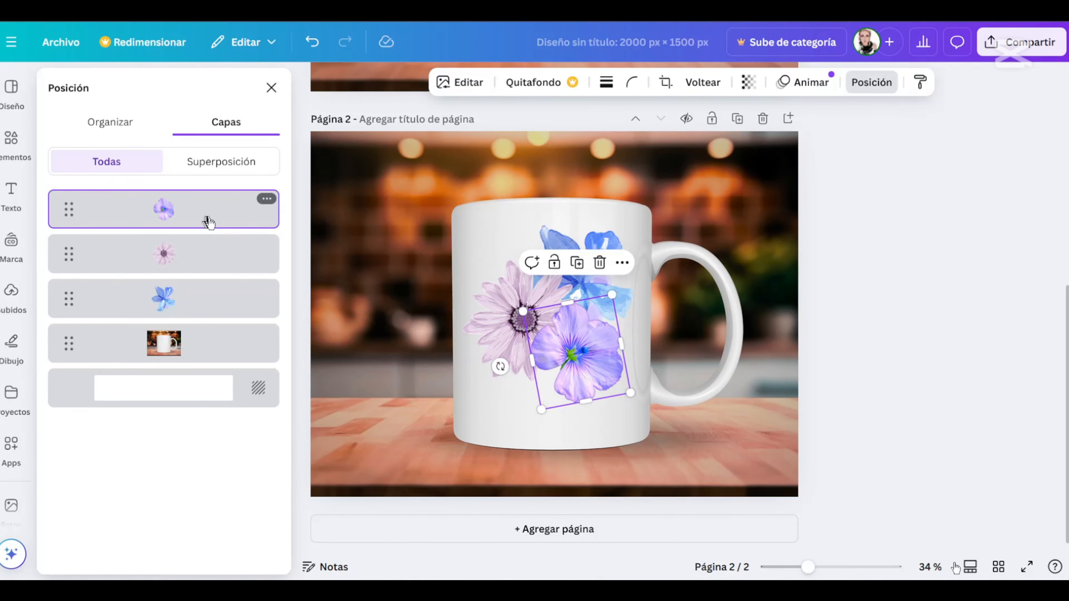
drag(580, 368, 578, 373)
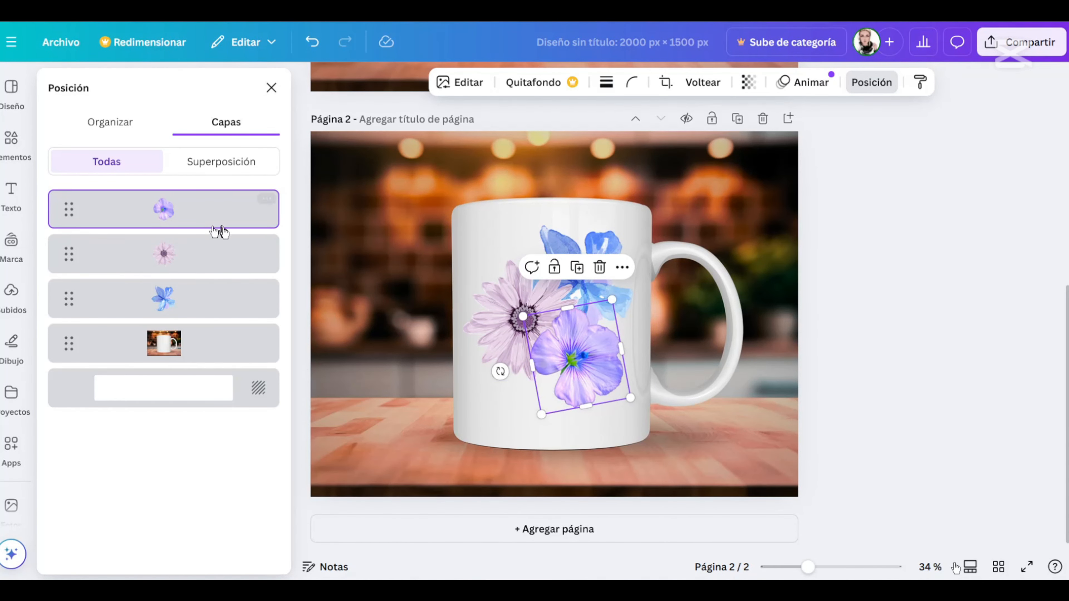
click(198, 260)
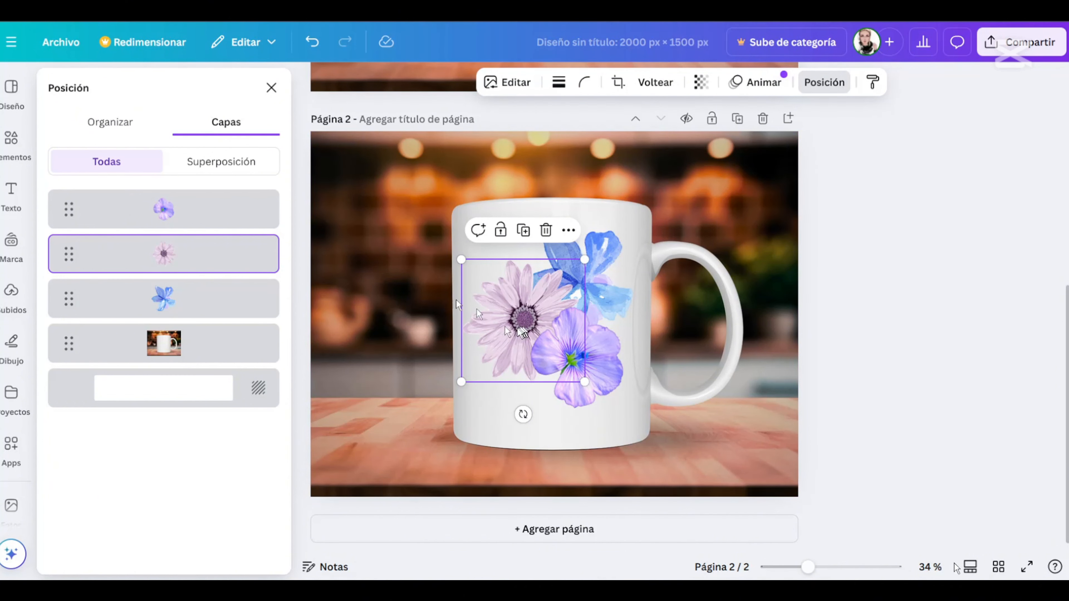
drag(180, 255, 181, 188)
drag(514, 357, 510, 316)
drag(571, 352, 580, 360)
Duplicate the lilac daisy, shrink the copy and place it below the original, beside the violet-blue flower.
drag(532, 317, 559, 384)
click(527, 220)
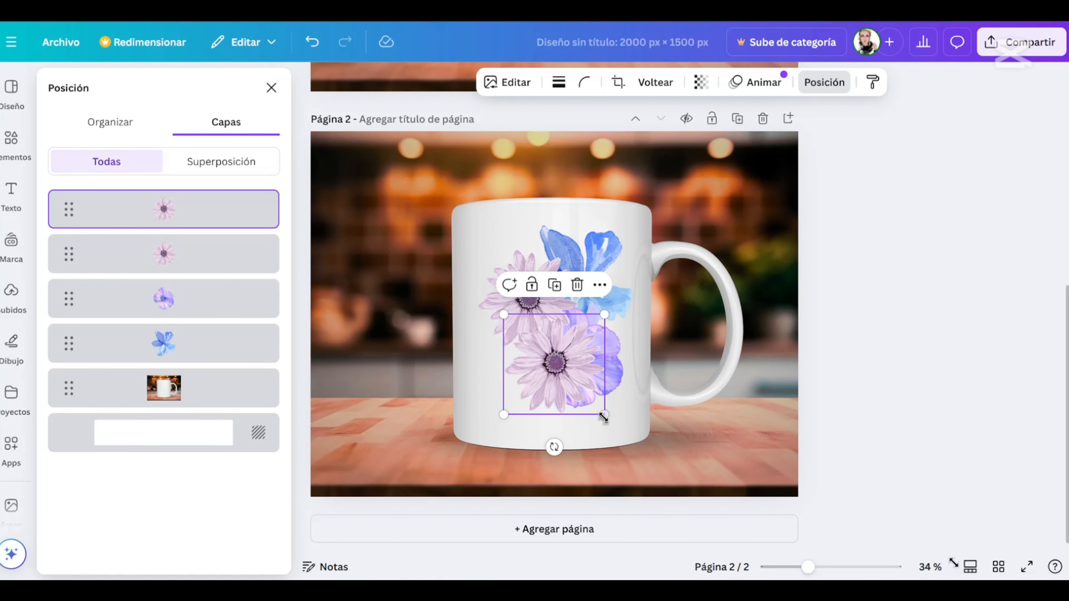
drag(603, 415, 573, 383)
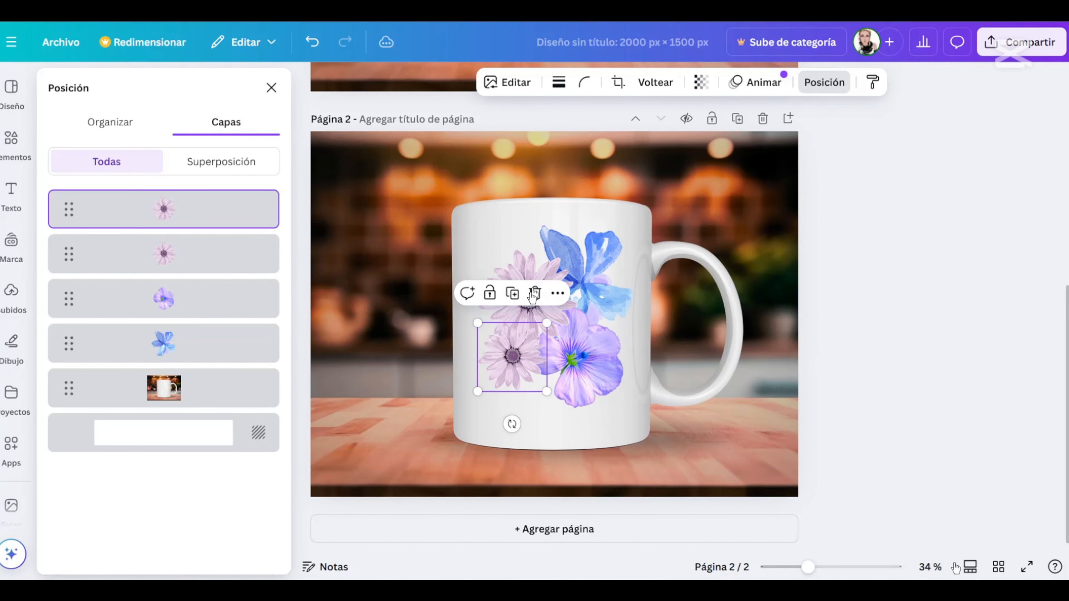
drag(527, 276, 540, 276)
drag(509, 385, 509, 397)
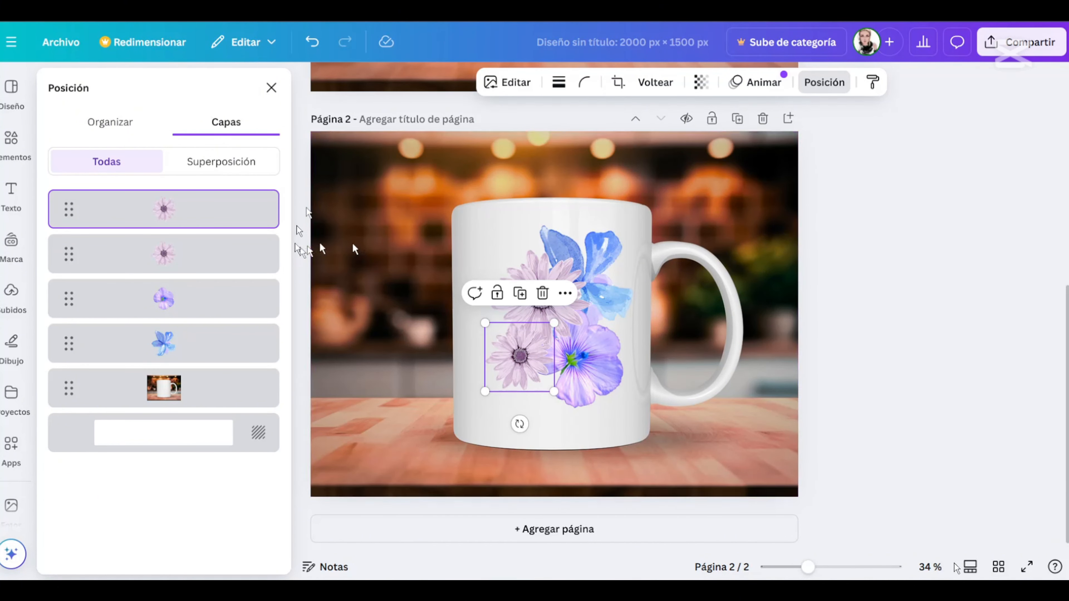
Try the Polar filter on the small daisy copy, and replace it with the Luna filter.
click(512, 84)
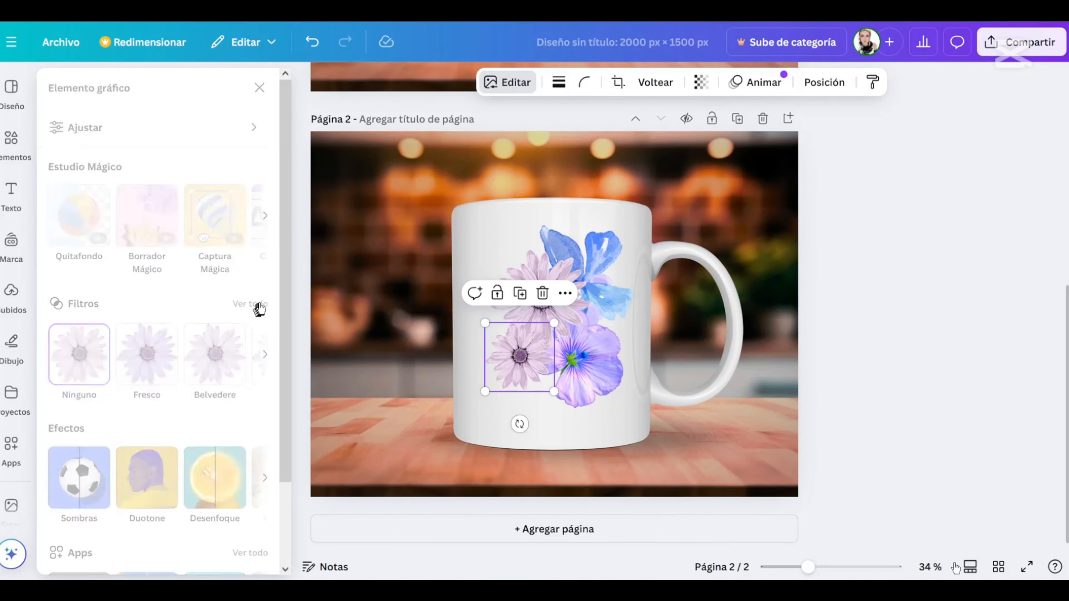
click(251, 304)
scroll(260, 295, down, 5)
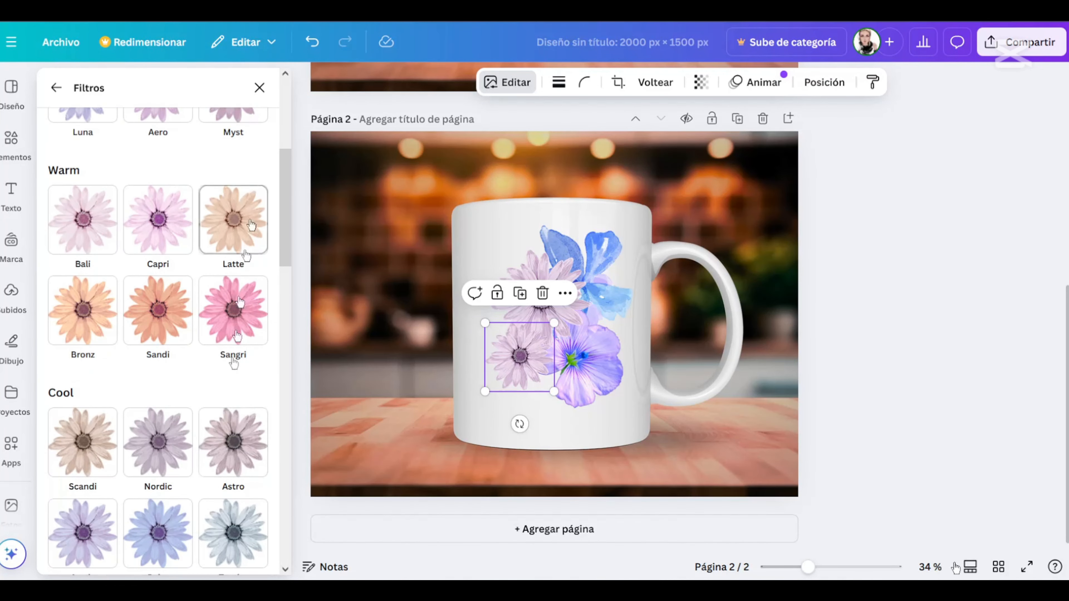
scroll(233, 362, down, 3)
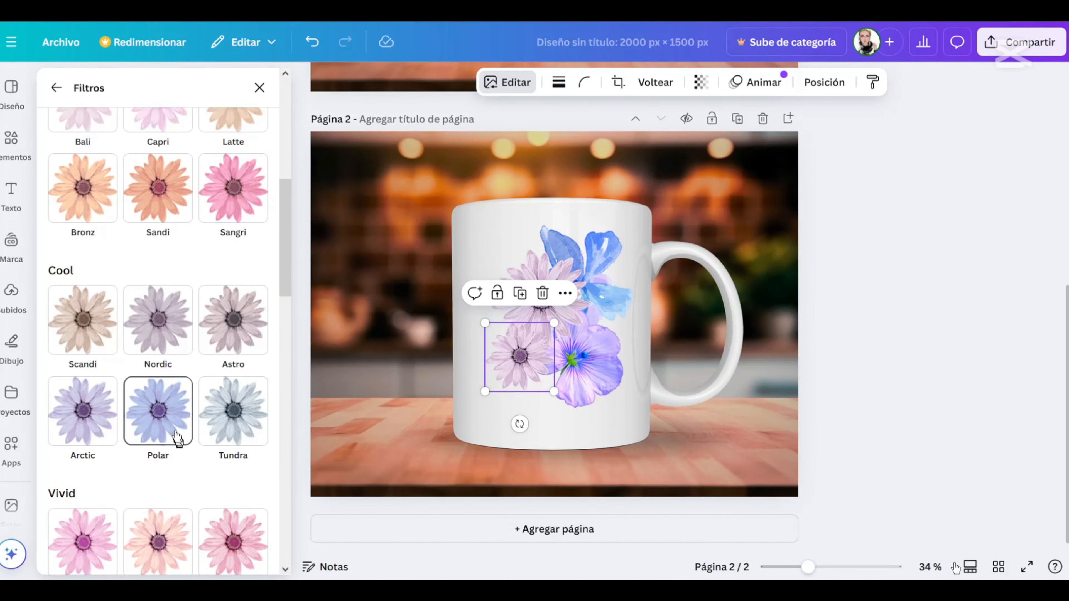
click(162, 426)
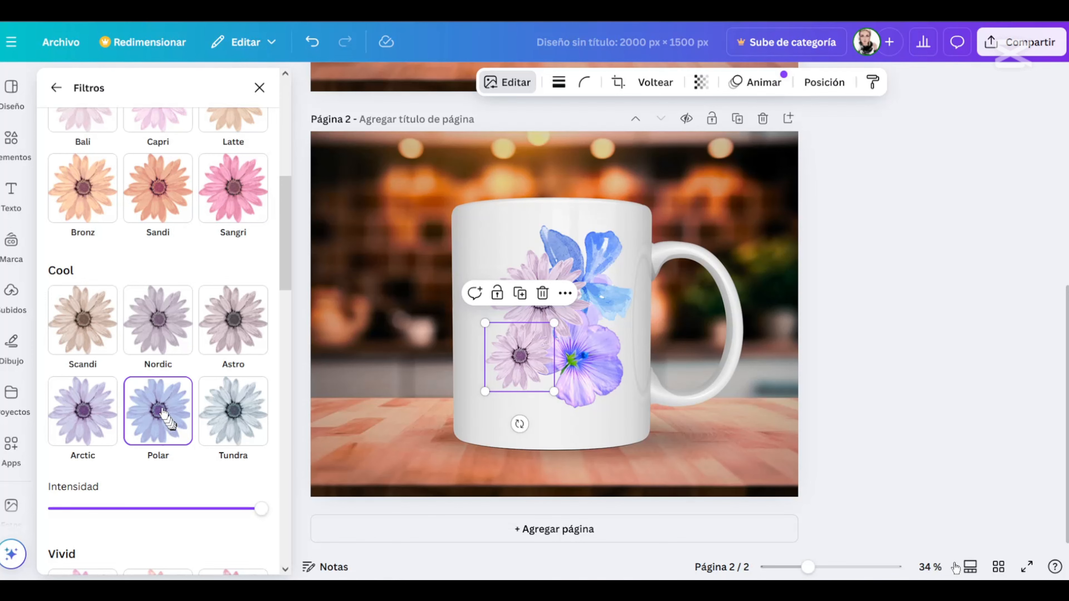
scroll(132, 447, down, 2)
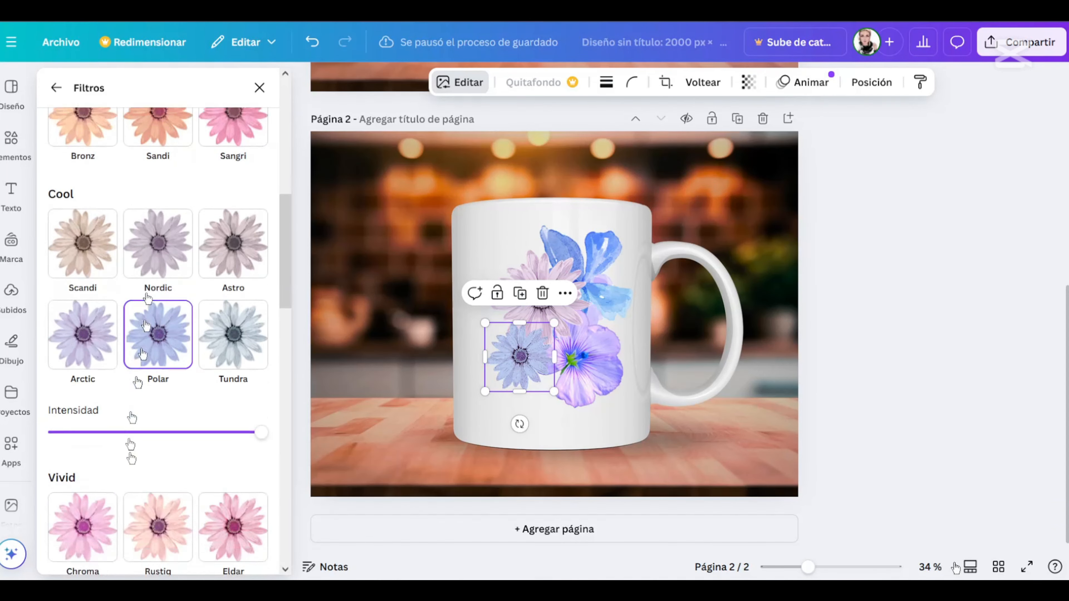
scroll(179, 119, down, 10)
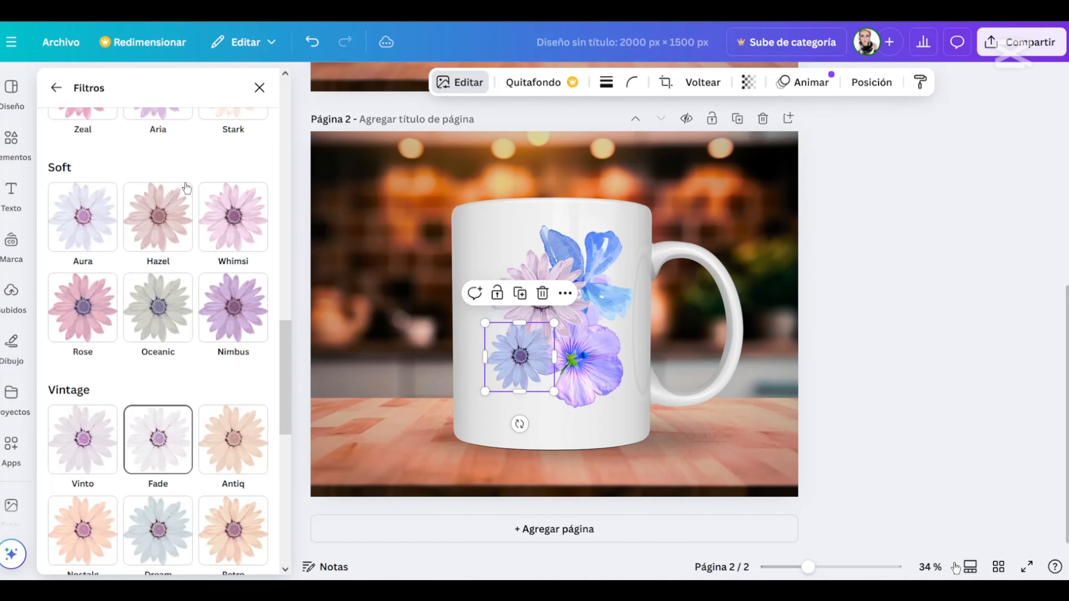
scroll(172, 329, up, 10)
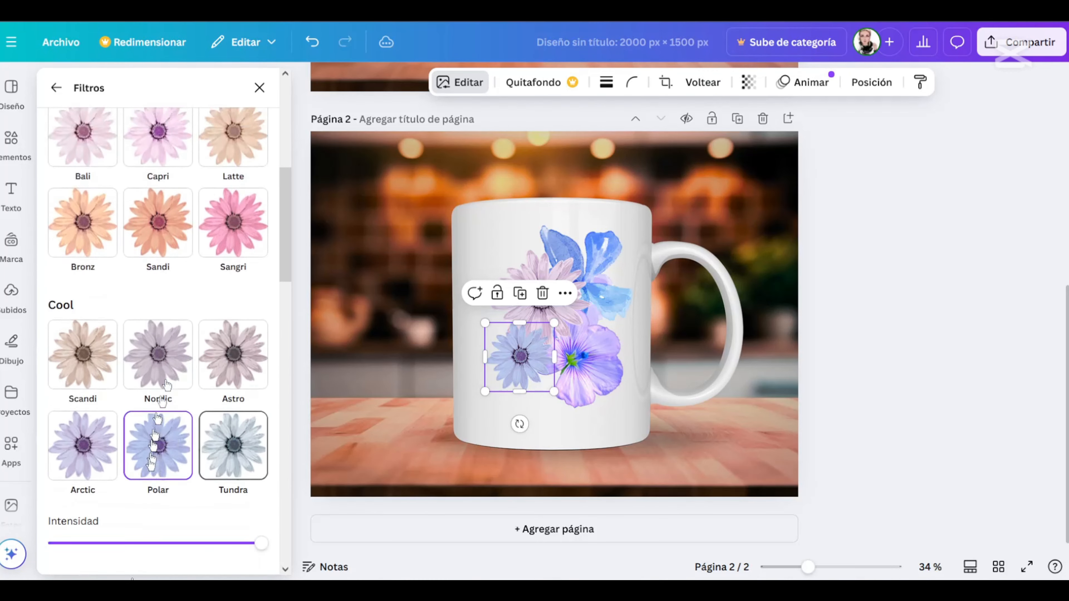
scroll(152, 444, up, 5)
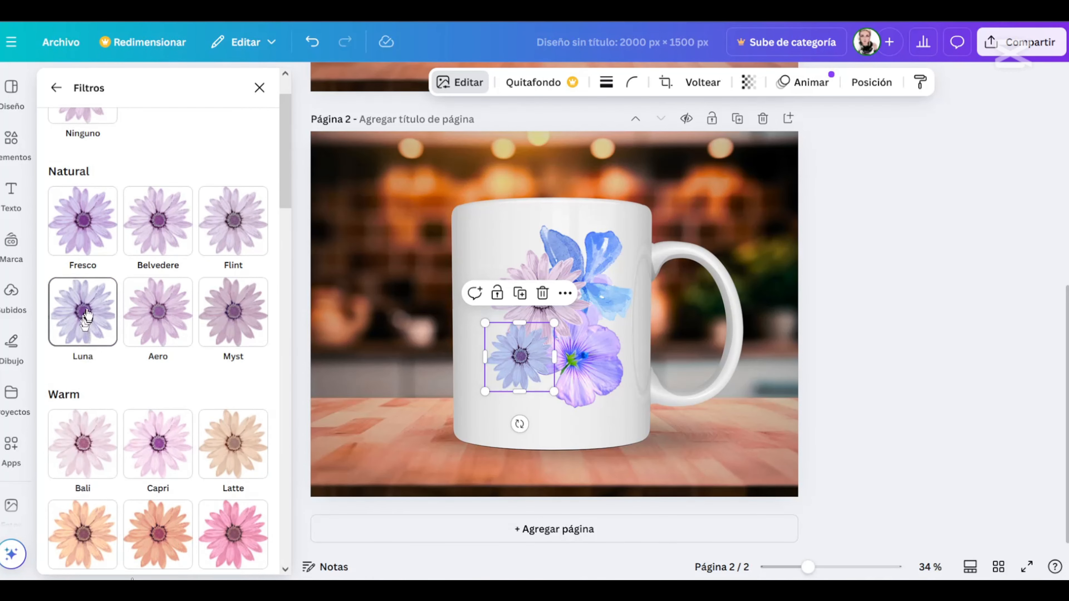
click(86, 314)
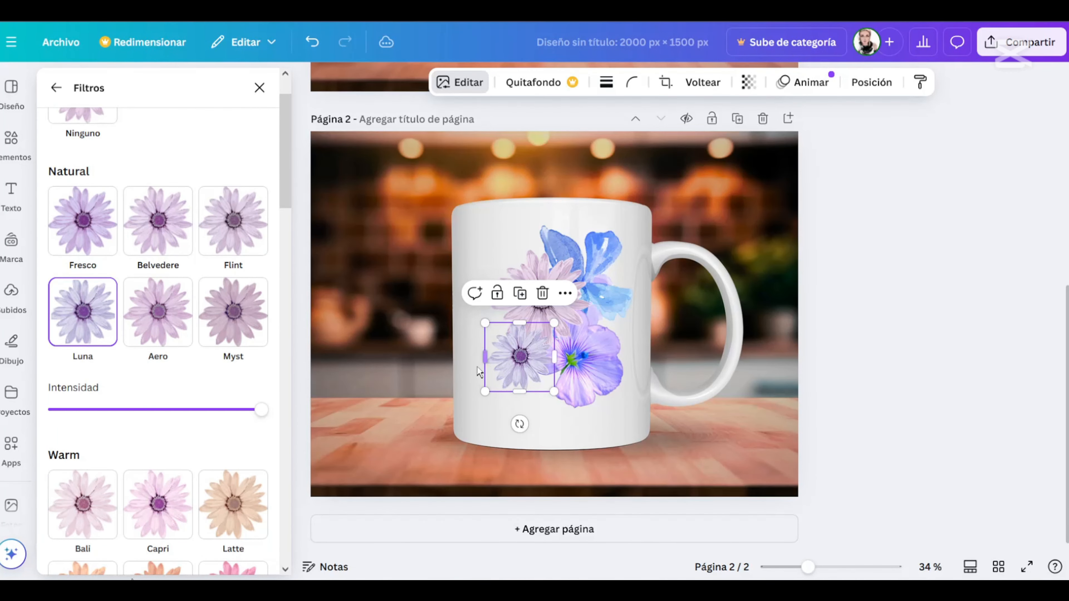
Enlarge the filtered daisy copy slightly and shift it down beside the violet-blue flower.
drag(480, 320, 471, 307)
mouse_move(518, 365)
mouse_down()
mouse_move(502, 379)
mouse_move(525, 382)
mouse_up()
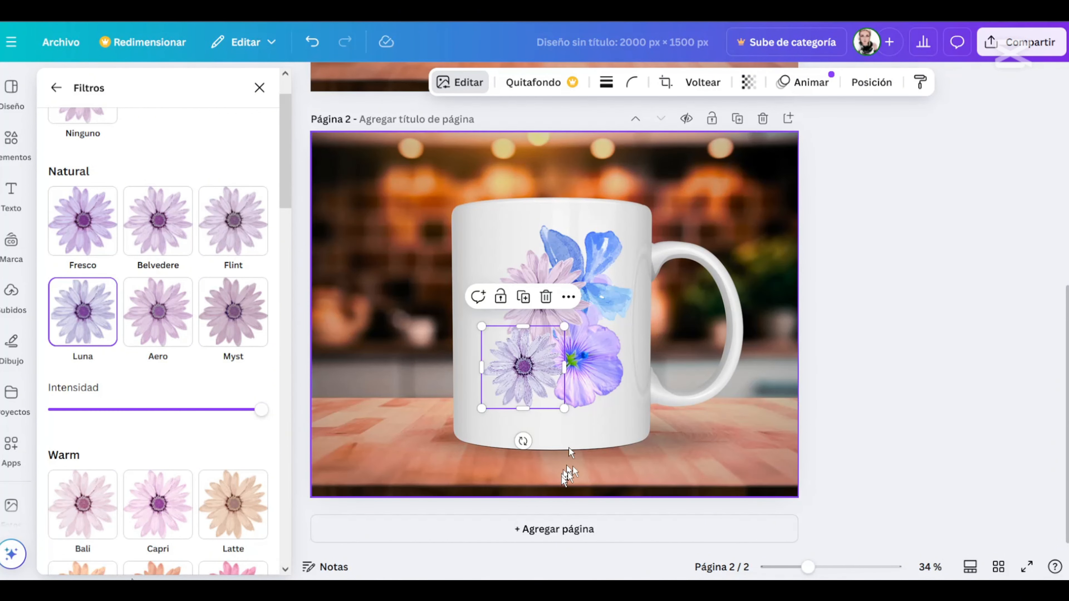
click(826, 260)
Download only page 1, the "You are awesome" mug, as a PNG at 2000 × 1500 px.
scroll(832, 337, up, 1)
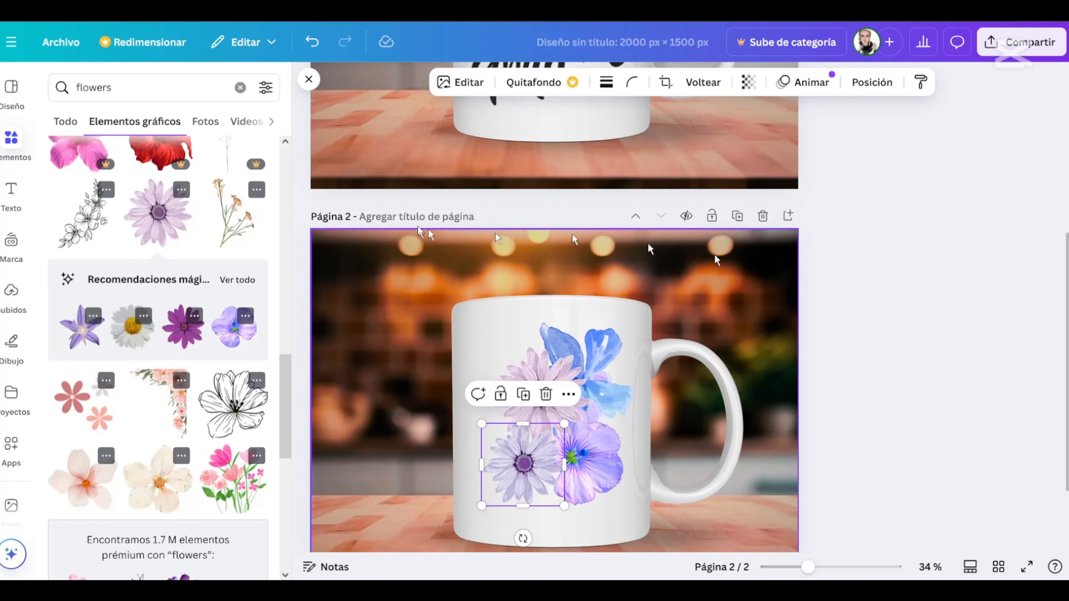
scroll(348, 223, up, 5)
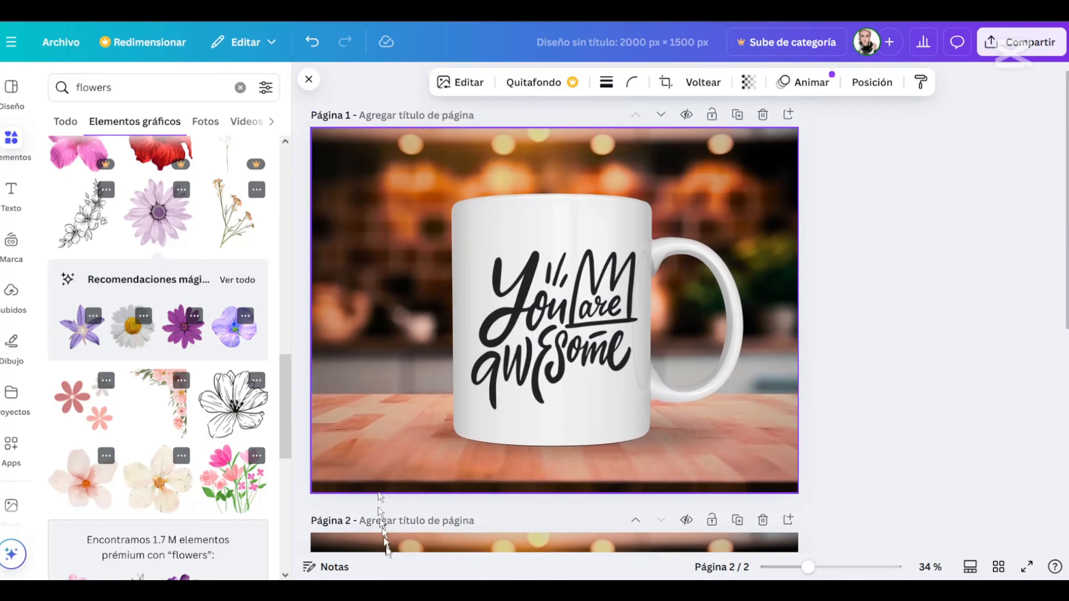
click(691, 269)
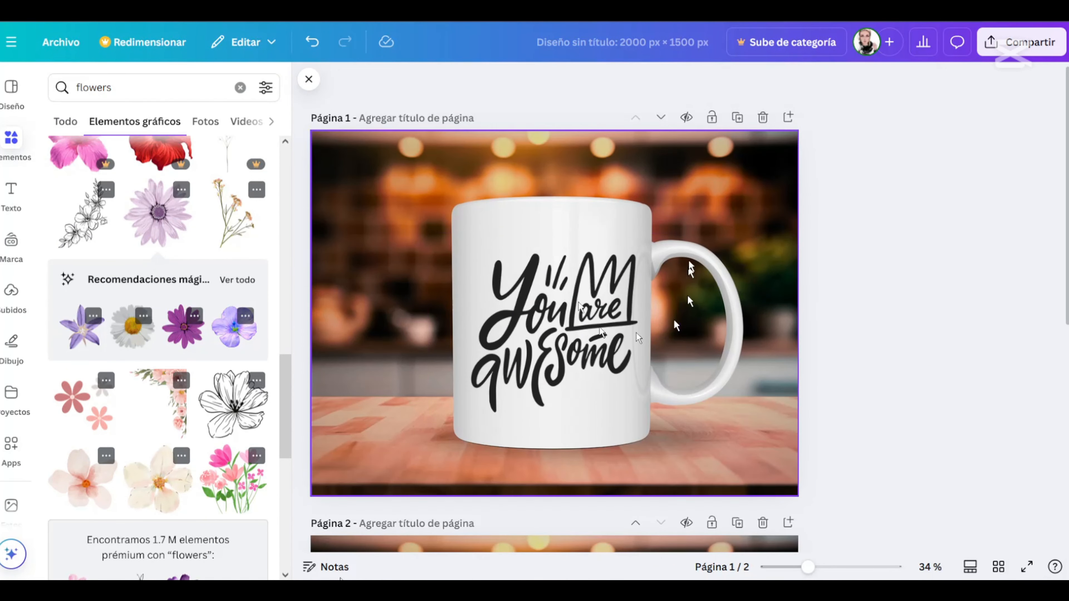
click(1018, 49)
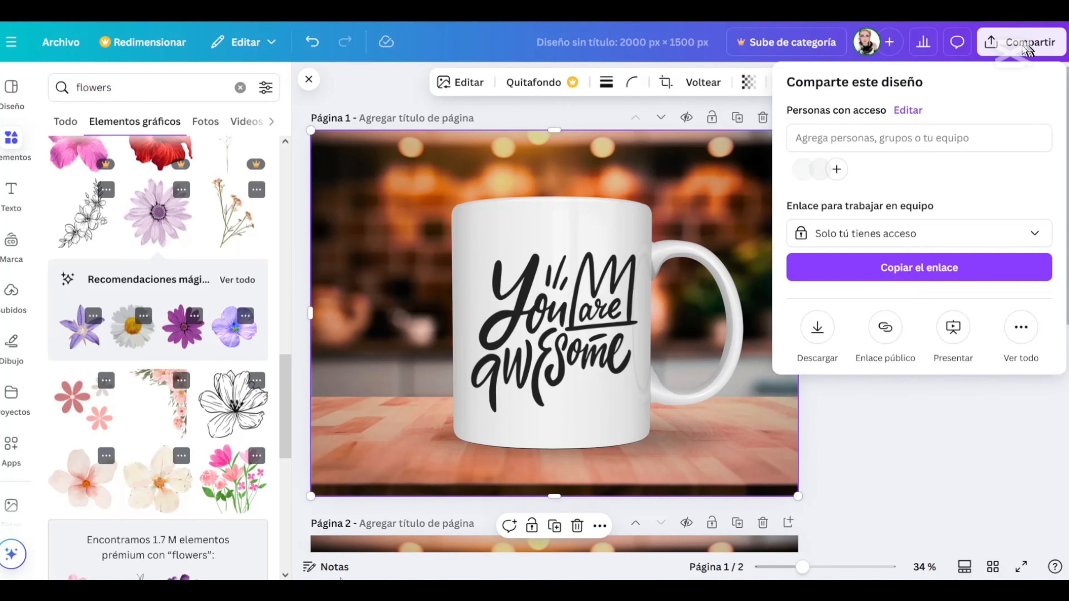
click(817, 329)
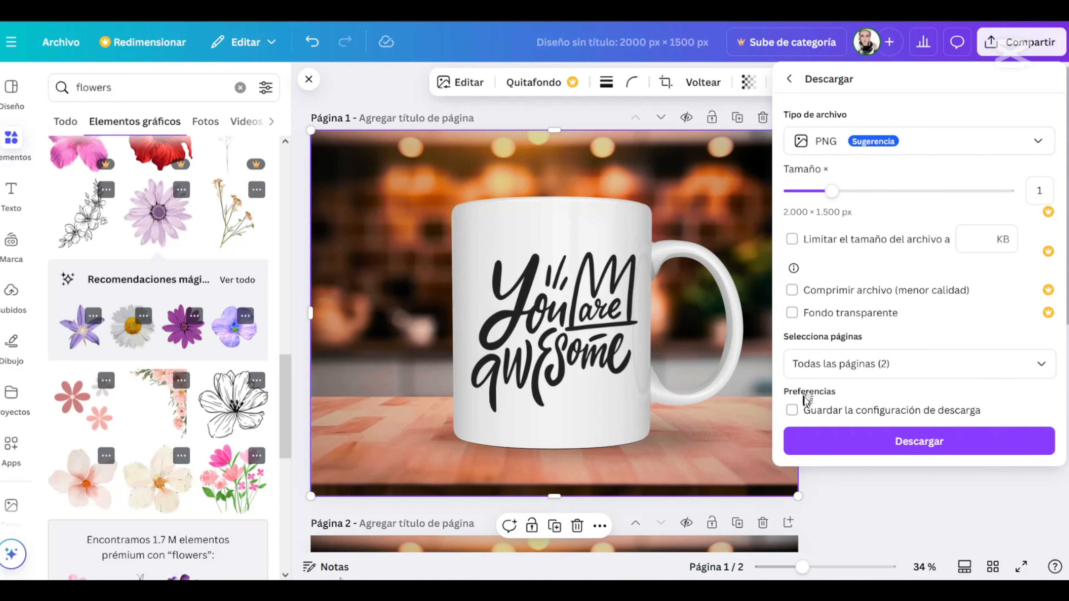
click(1037, 365)
click(1042, 403)
scroll(1044, 415, down, 1)
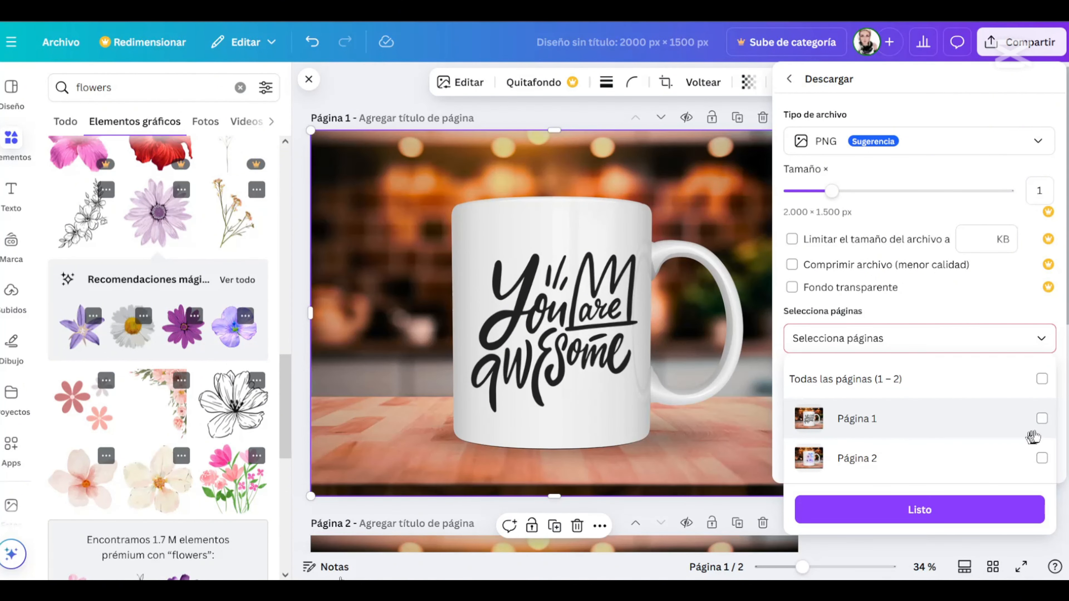
click(1042, 420)
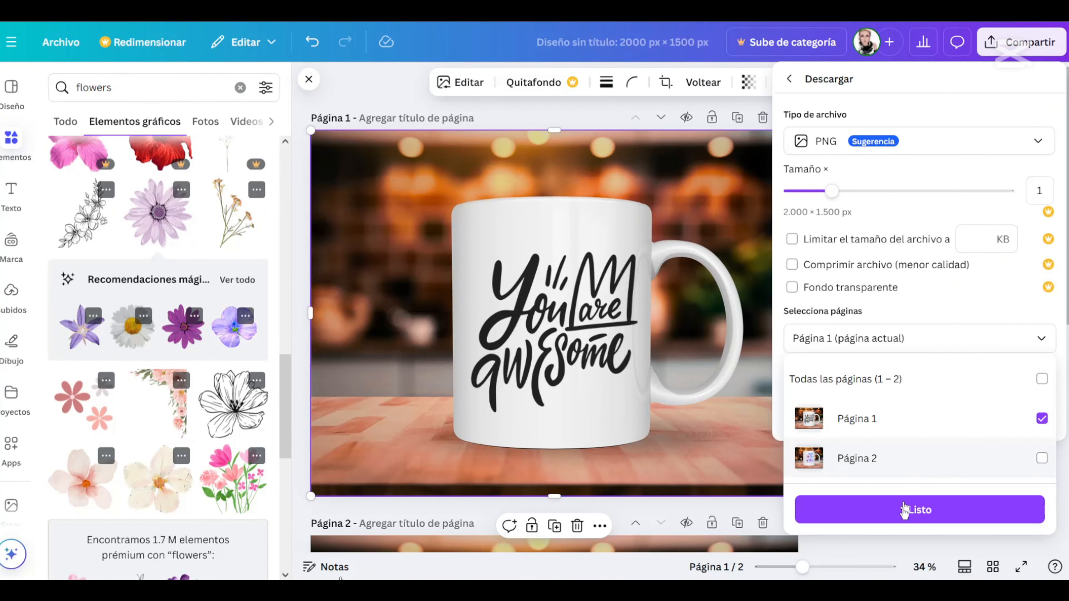
click(918, 511)
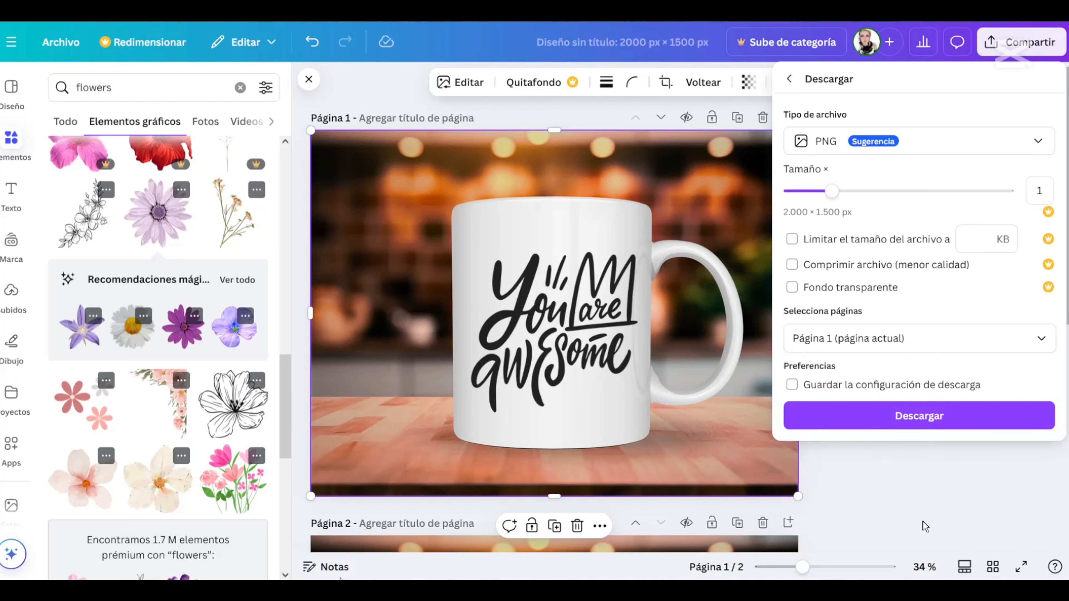
click(905, 421)
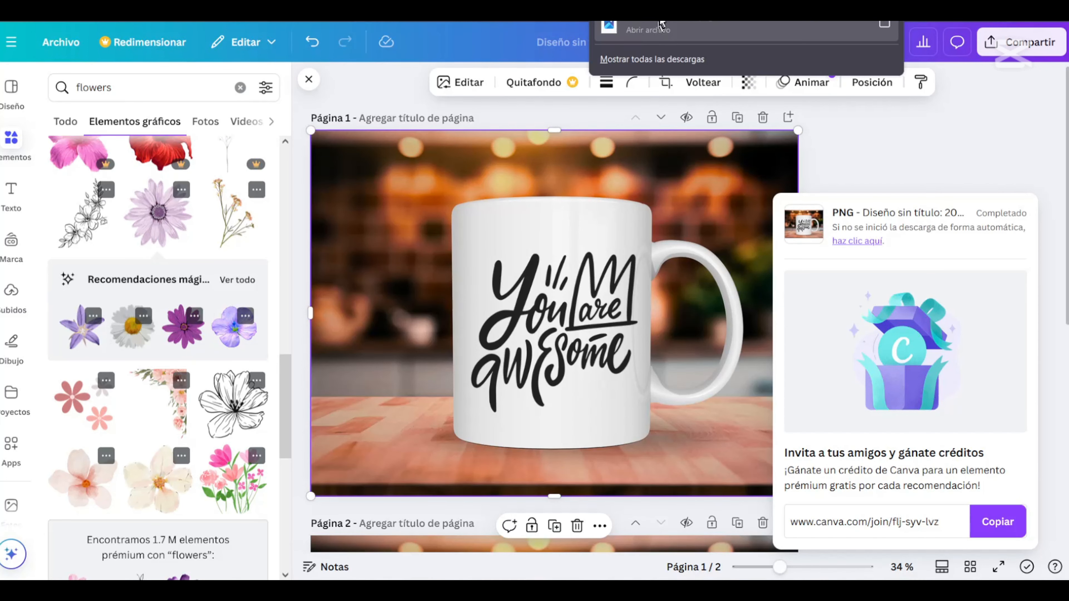
Open the downloaded Diseño sin título(2).png from the browser's downloads list and position the image window for review.
click(651, 28)
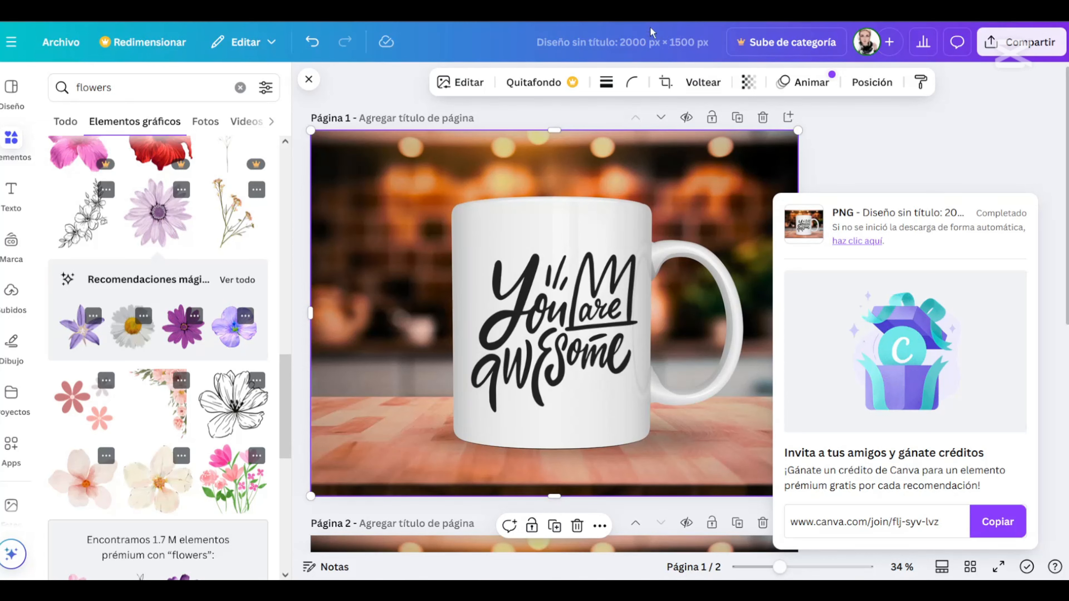
click(932, 158)
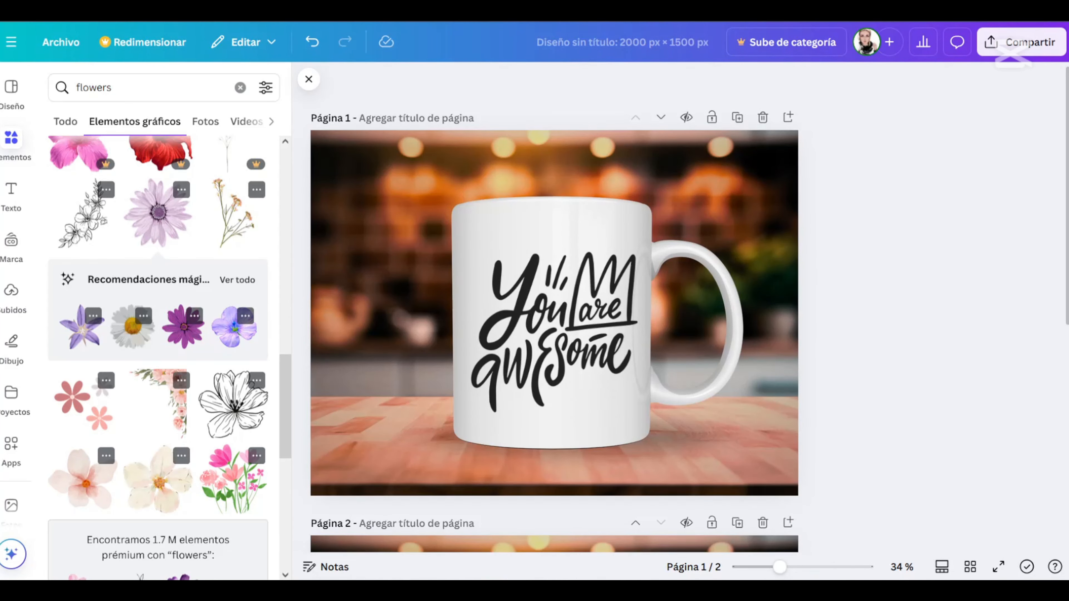
click(1054, 21)
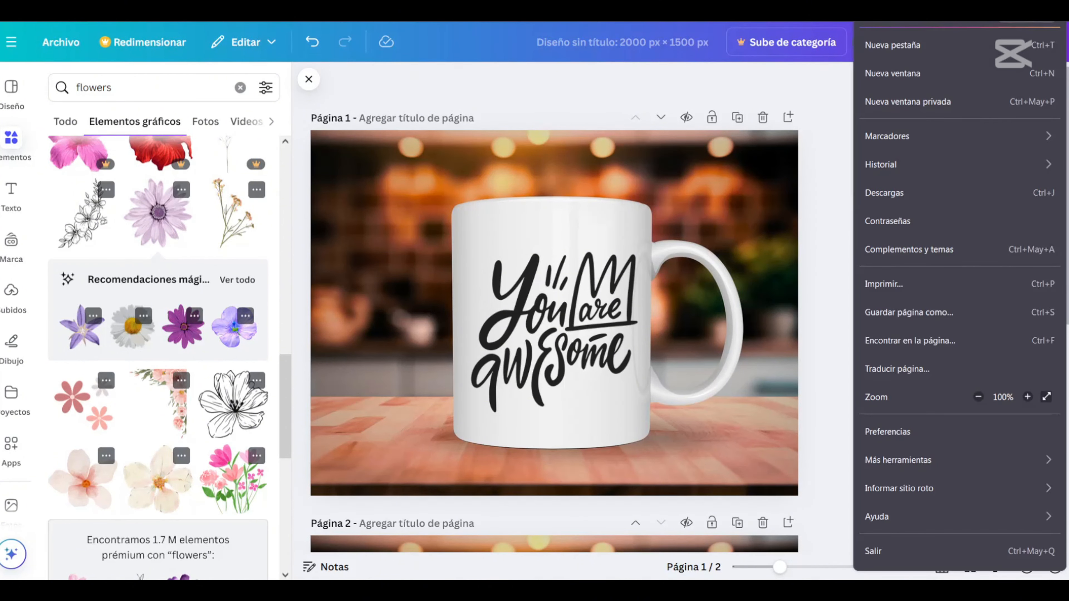
click(889, 195)
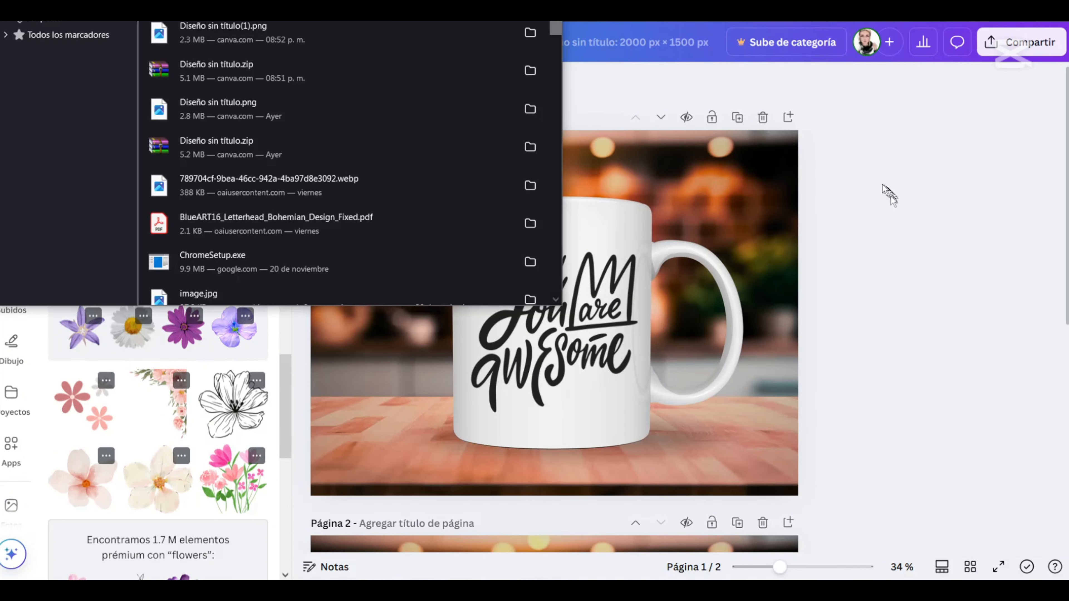
double_click(315, 10)
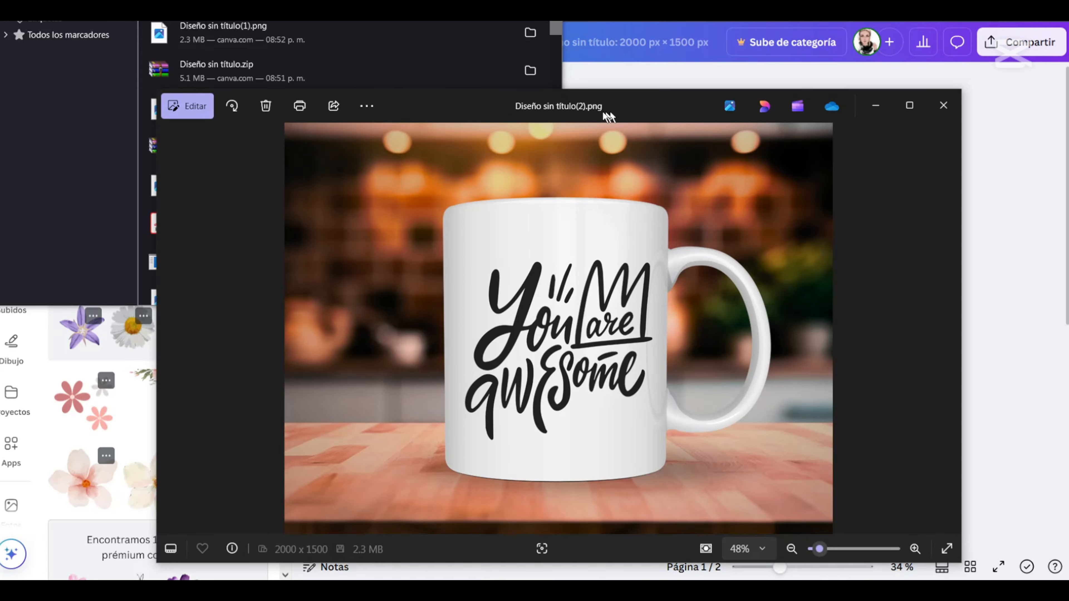
drag(609, 116, 577, 39)
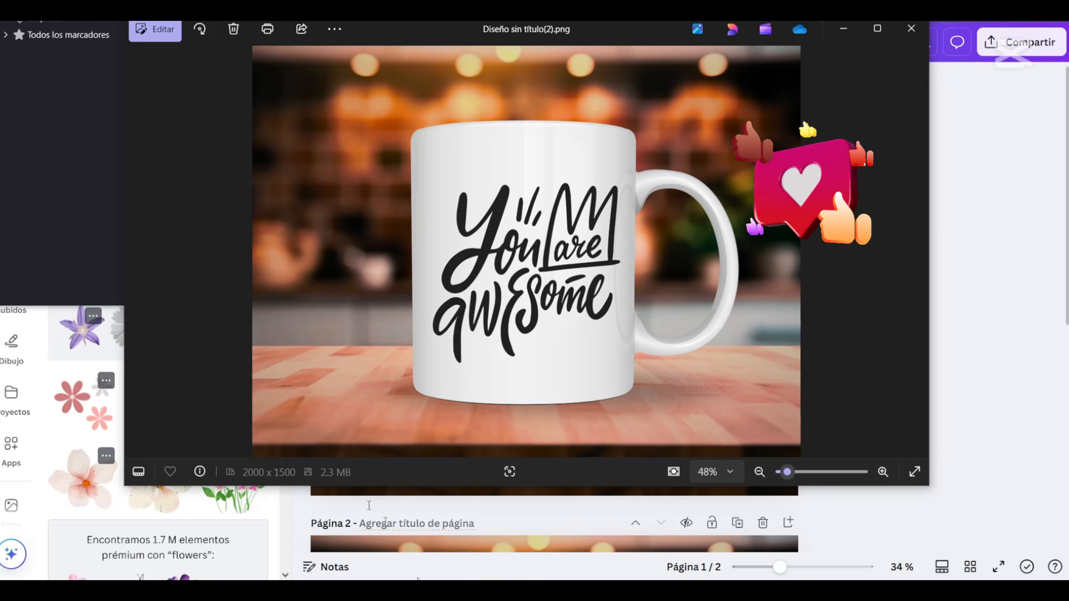
mouse_move(312, 590)
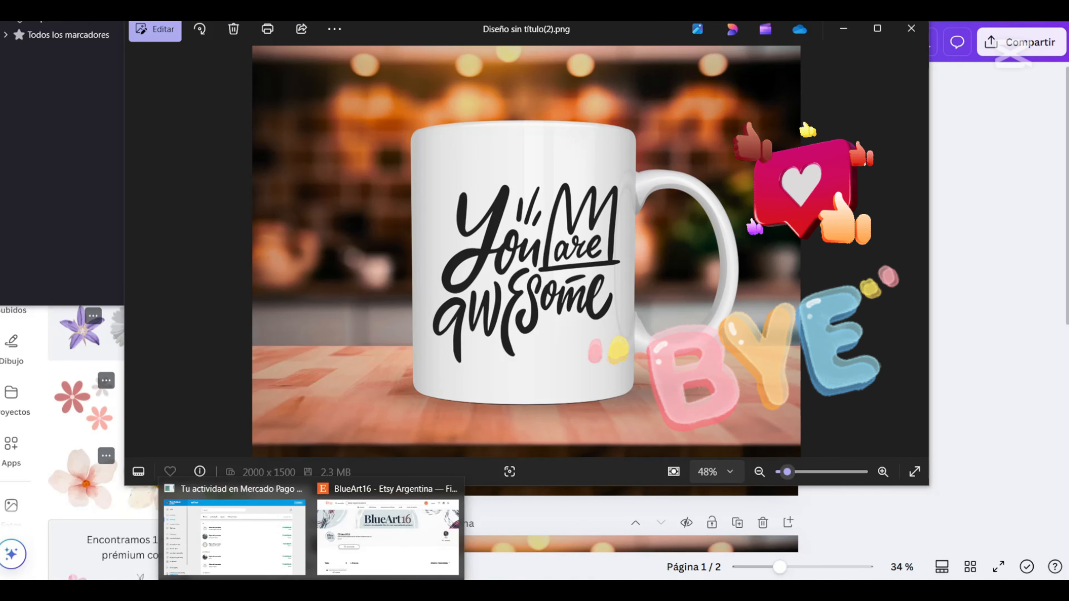